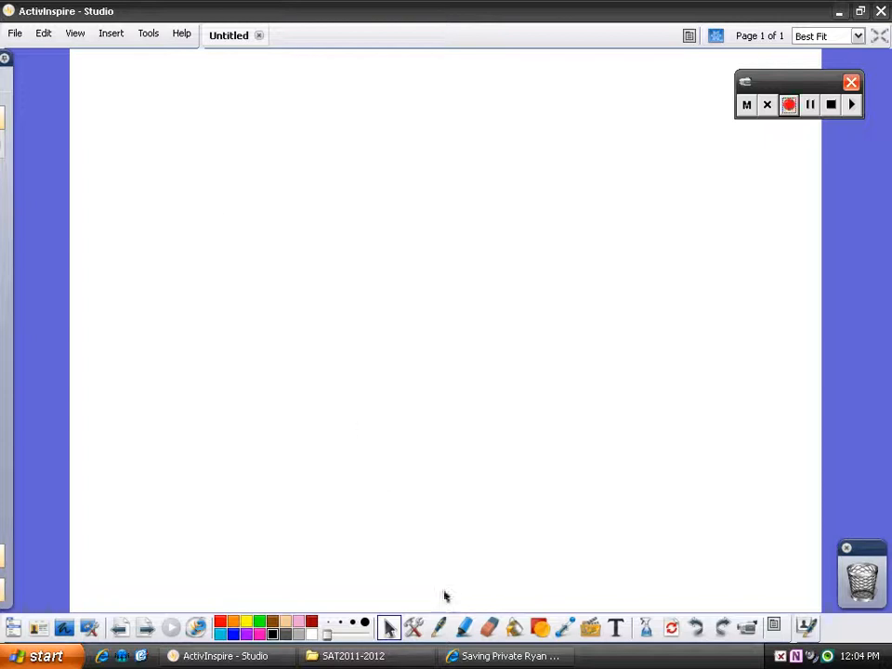
# Draw a wide yellow rounded rectangle with a blue outline across the middle of the blank page.
pyautogui.click(540, 628)
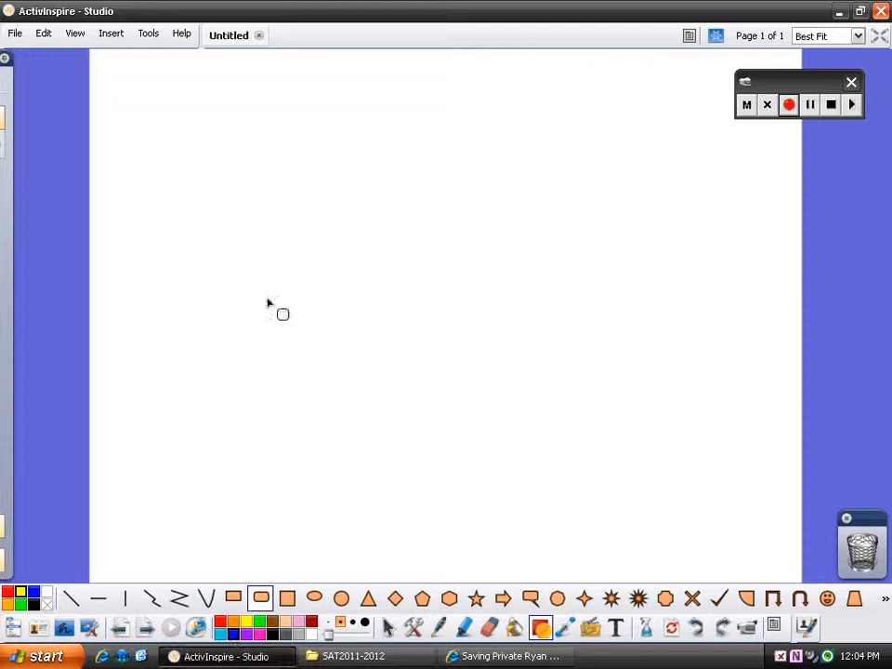
pyautogui.moveTo(299, 187)
pyautogui.mouseDown()
pyautogui.moveTo(491, 338)
pyautogui.moveTo(612, 348)
pyautogui.mouseUp()
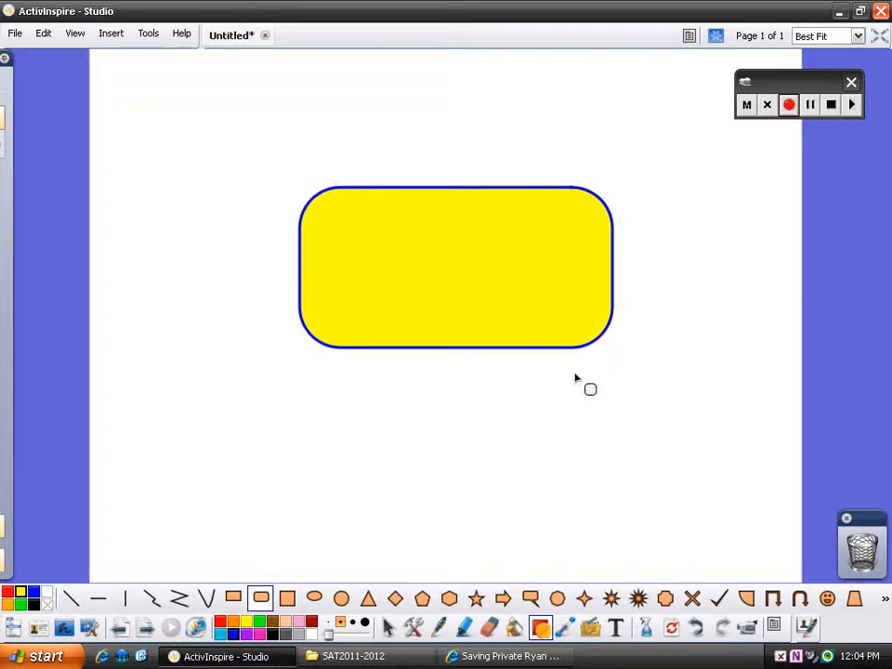
pyautogui.click(388, 628)
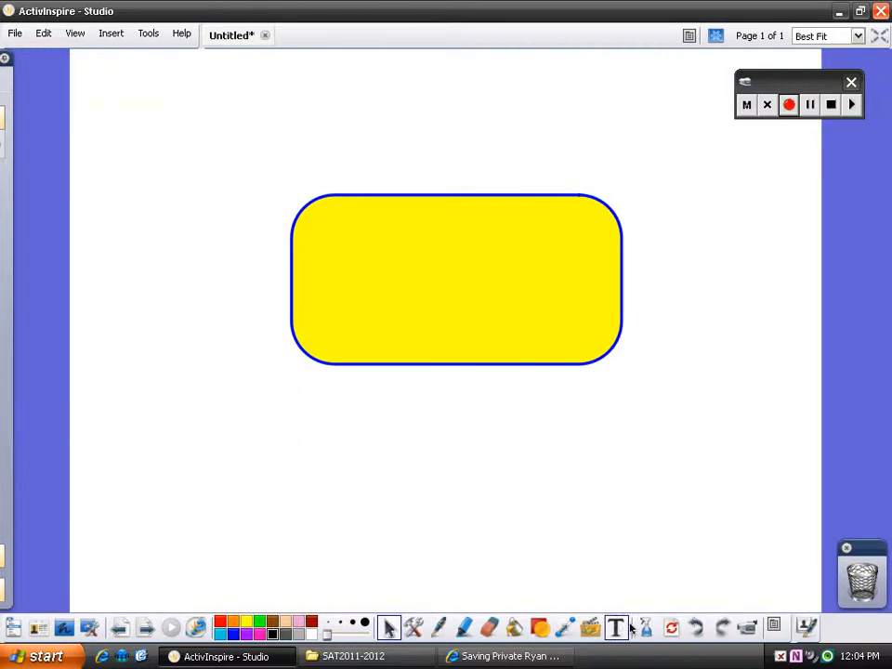
# Add the text "Saving Private Ryan" in the empty area below the yellow rounded rectangle.
pyautogui.click(617, 629)
pyautogui.click(372, 428)
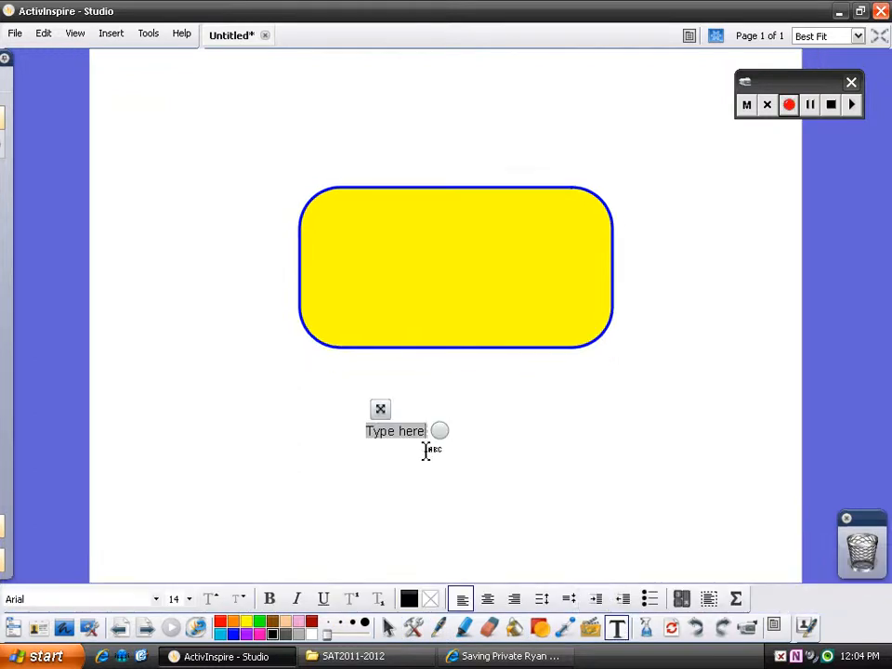
pyautogui.write('Saving')
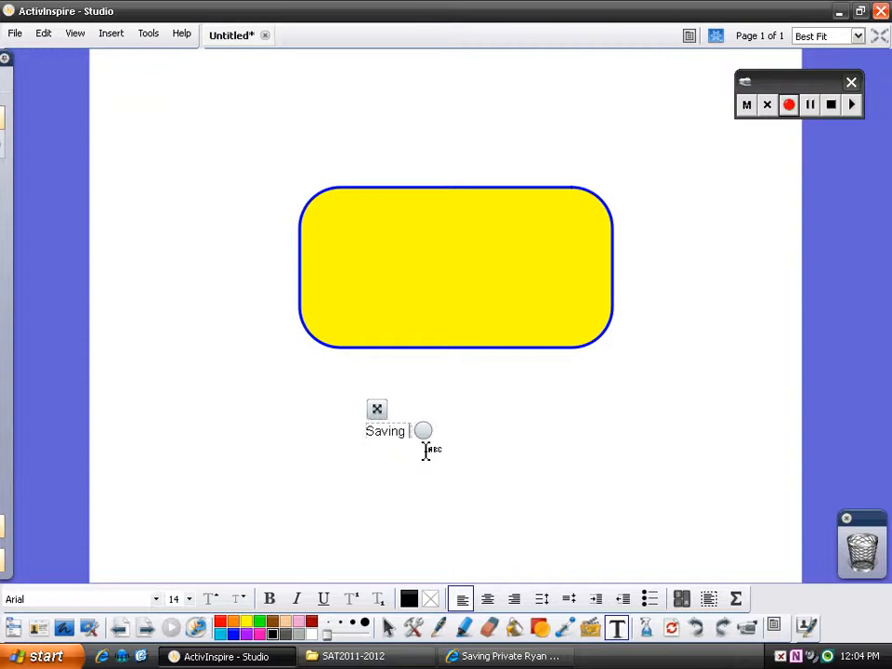
pyautogui.write(' PrivateRyabn')
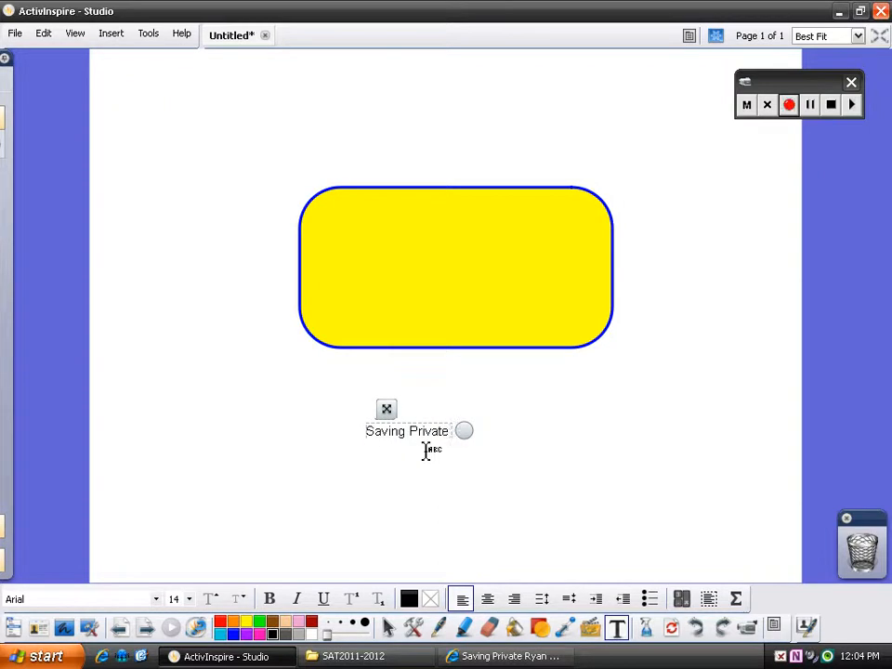
pyautogui.press('BackSpace')
pyautogui.press('BackSpace')
pyautogui.press('BackSpace')
pyautogui.press('BackSpace')
pyautogui.press('BackSpace')
pyautogui.write('Rayb')
pyautogui.press('BackSpace')
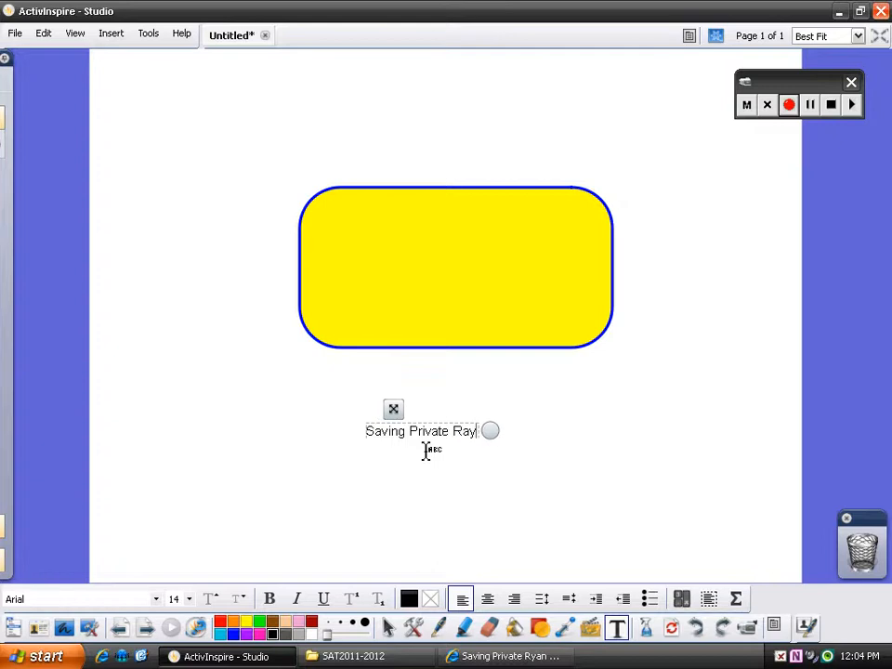
pyautogui.press('BackSpace')
pyautogui.press('BackSpace')
pyautogui.write('yan')
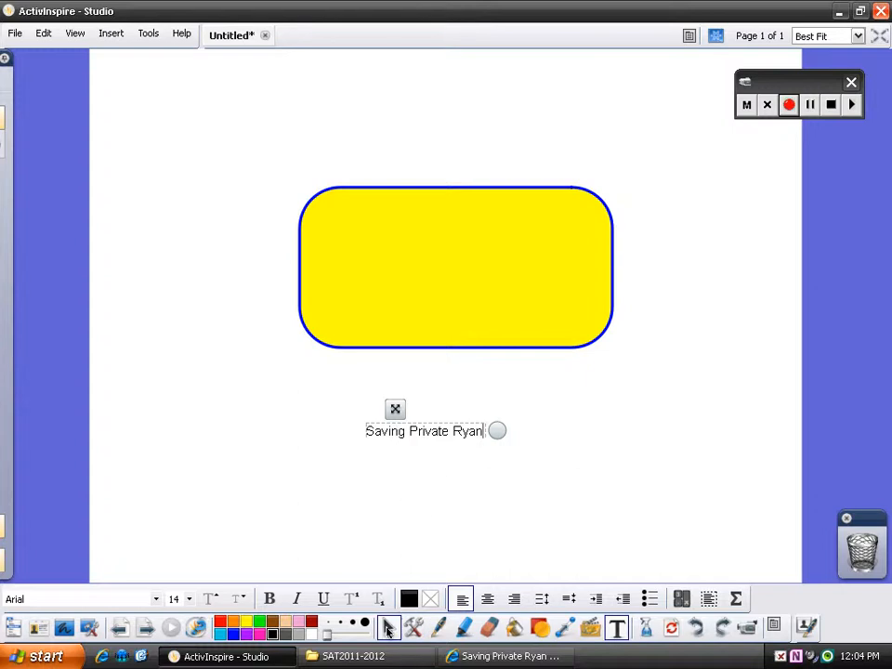
pyautogui.click(389, 629)
pyautogui.click(404, 486)
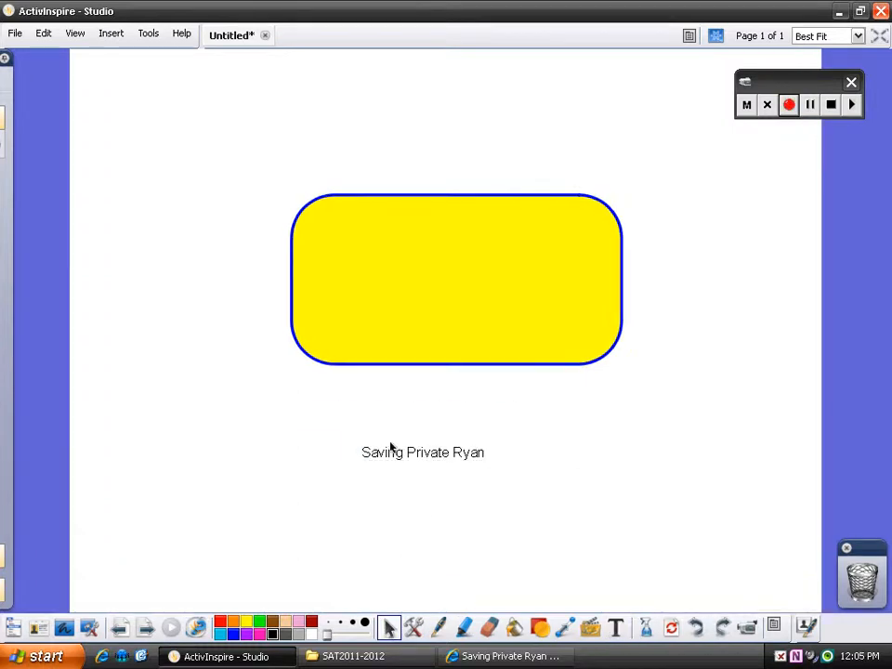
# Move the "Saving Private Ryan" text onto the yellow rectangle and adjust the shape's position so the text sits centrally.
pyautogui.click(392, 463)
pyautogui.moveTo(309, 412); pyautogui.dragTo(333, 235)
pyautogui.click(552, 149)
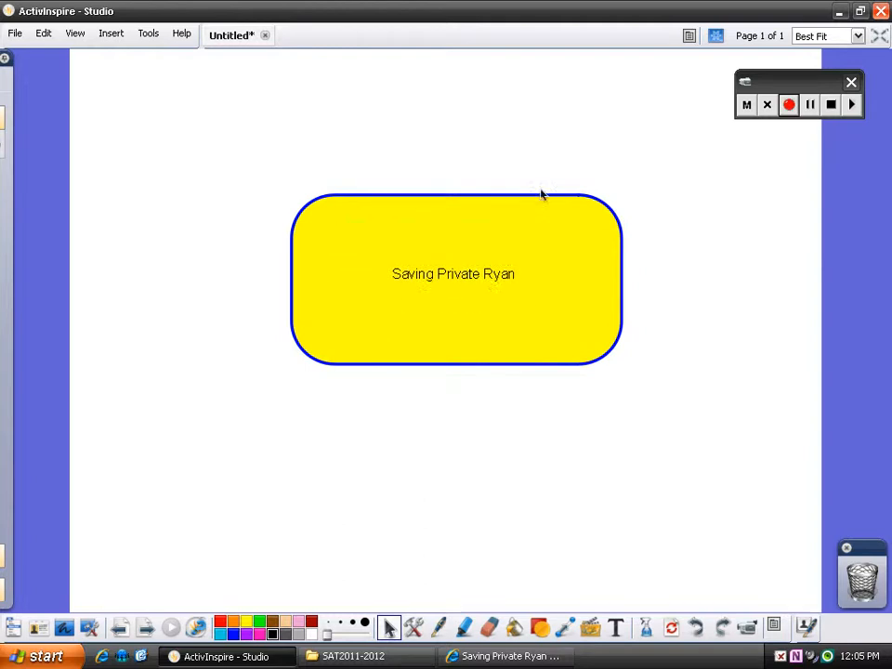
pyautogui.moveTo(546, 257); pyautogui.dragTo(526, 245)
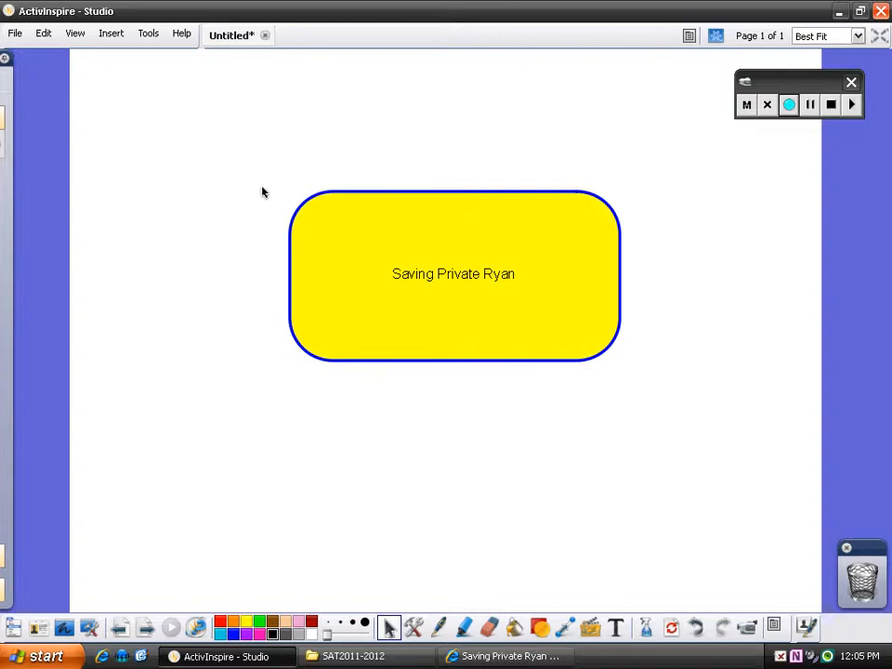
# Group the yellow rectangle with its text and reposition the group slightly on the page.
pyautogui.moveTo(200, 128); pyautogui.dragTo(688, 417)
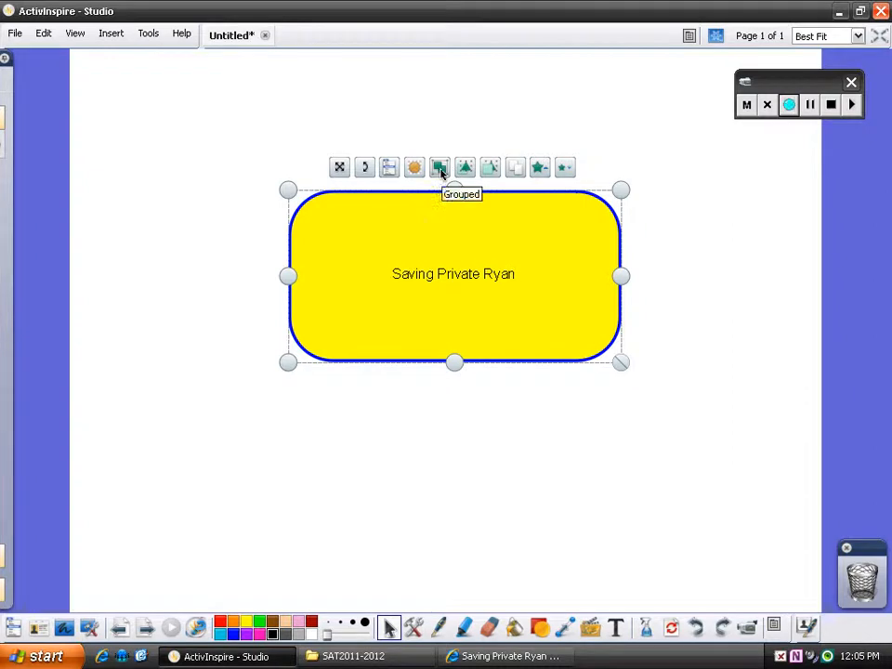
pyautogui.rightClick(392, 169)
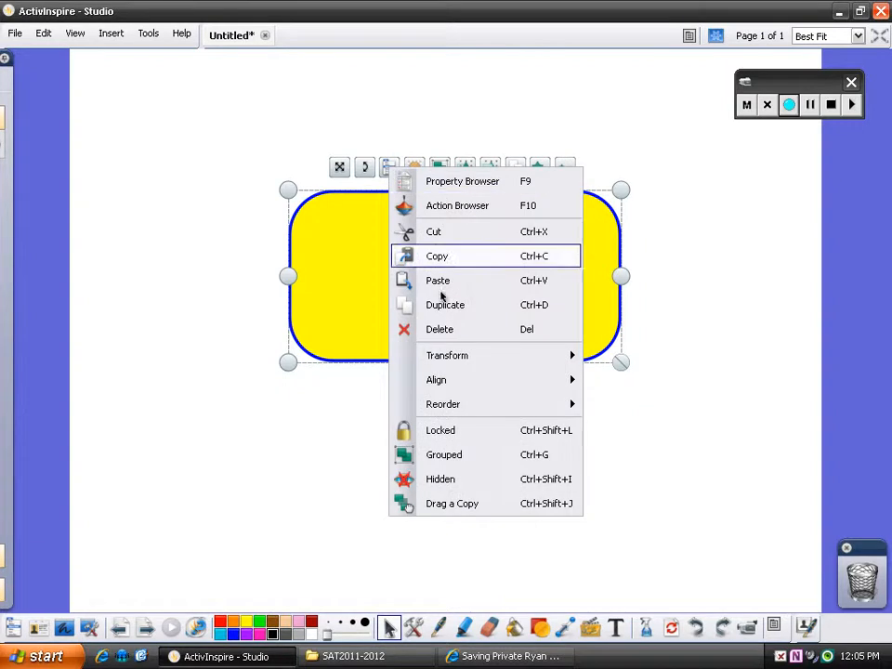
pyautogui.click(449, 455)
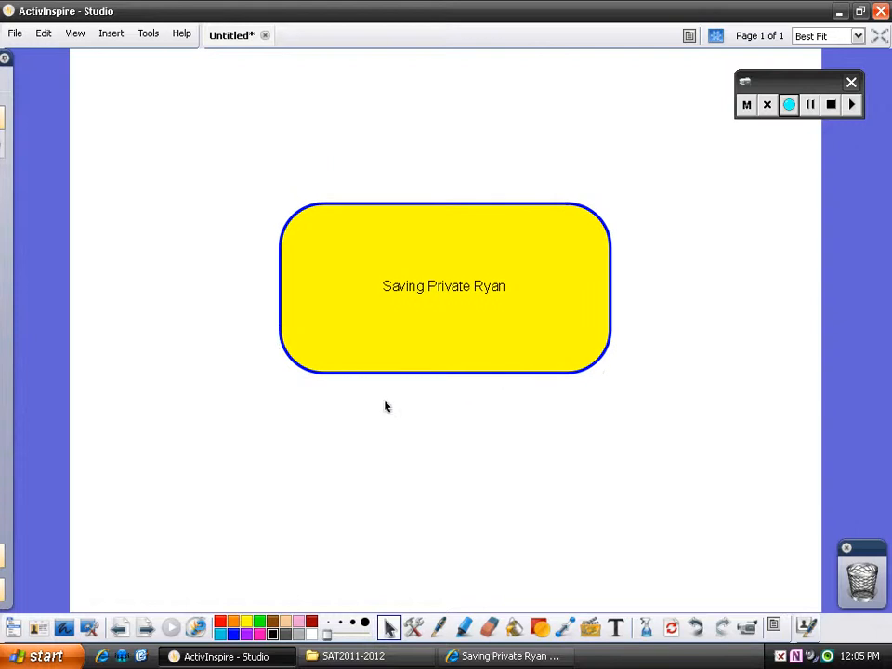
pyautogui.moveTo(548, 295); pyautogui.dragTo(479, 309)
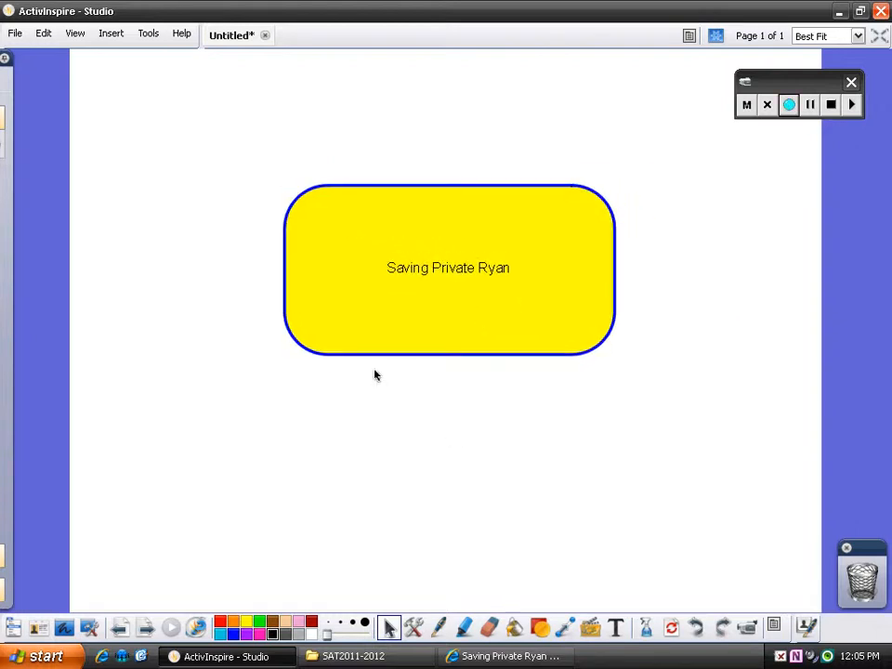
# Start inserting a website link and paste in the address of the Saving Private Ryan YouTube page copied from the browser.
pyautogui.click(111, 33)
pyautogui.moveTo(187, 138)
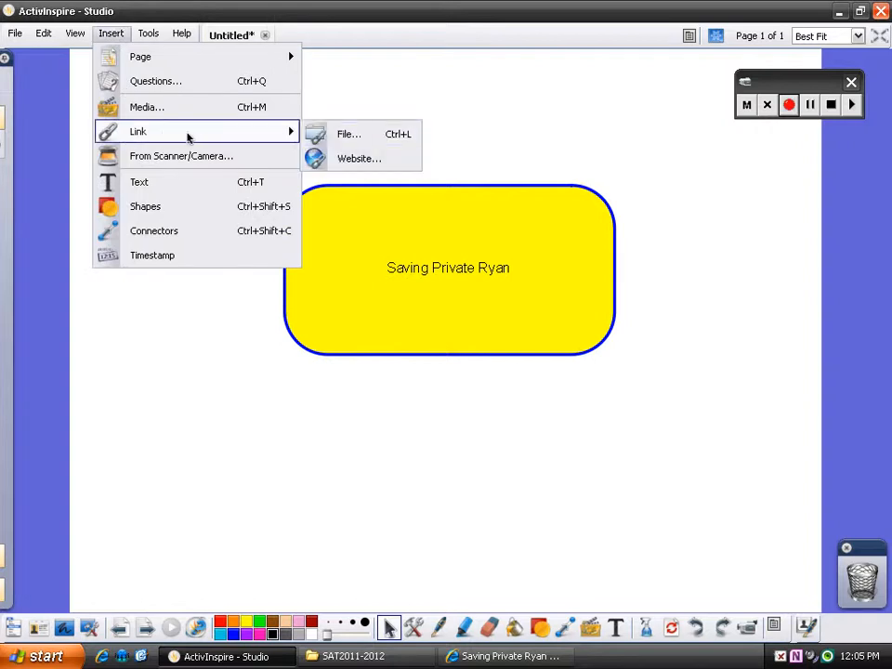
pyautogui.click(316, 158)
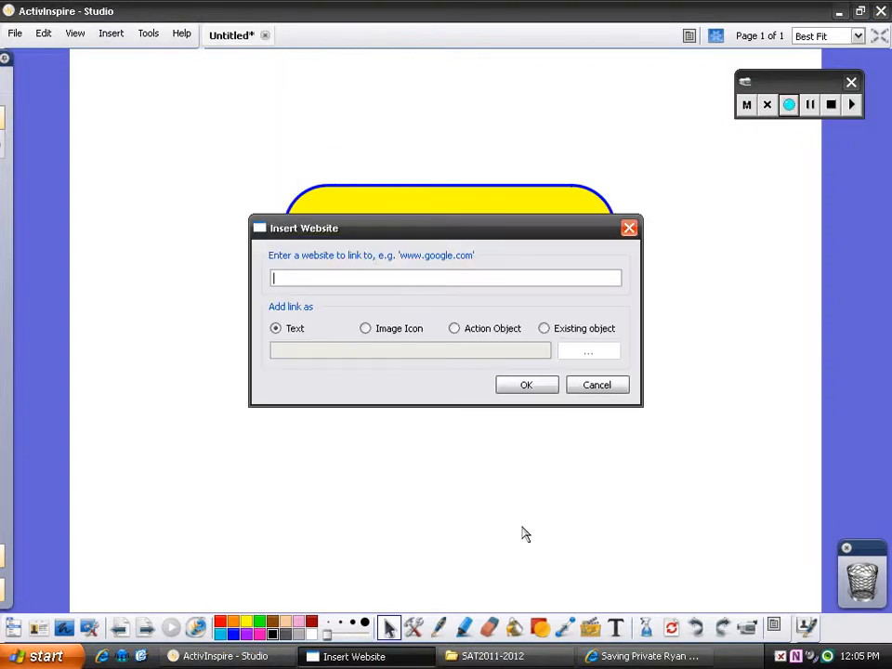
pyautogui.click(618, 657)
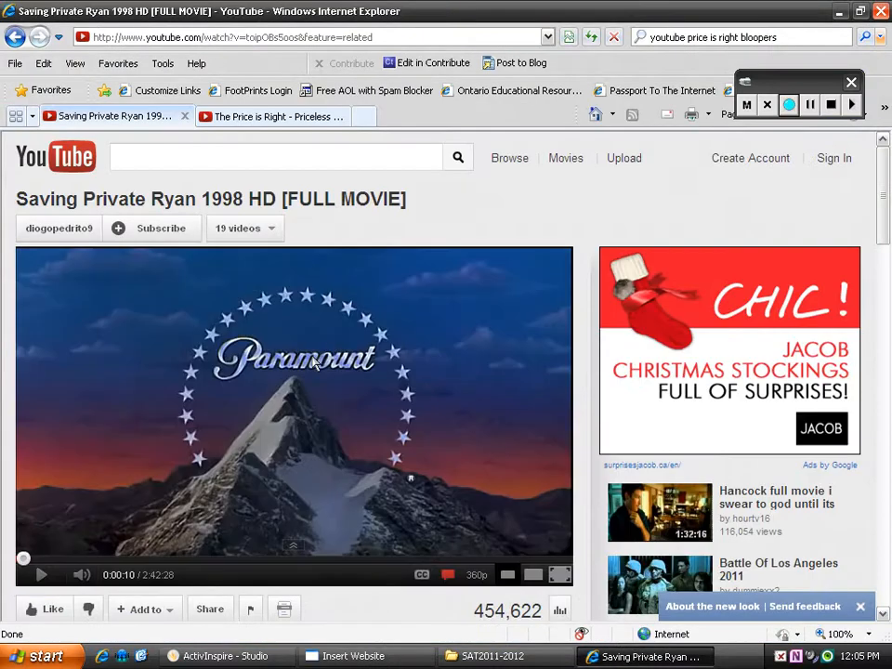
pyautogui.click(373, 35)
pyautogui.rightClick(356, 37)
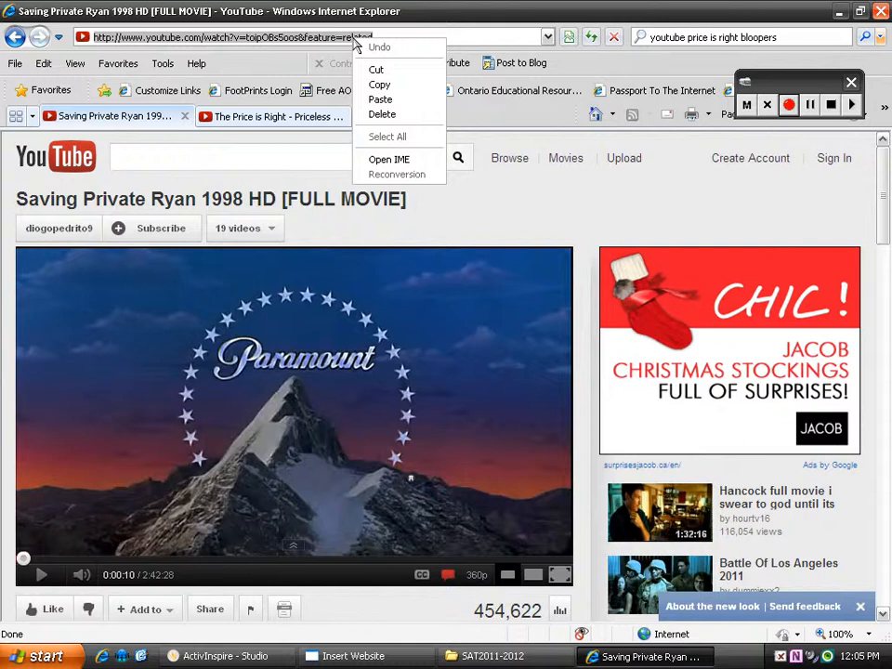
pyautogui.click(385, 90)
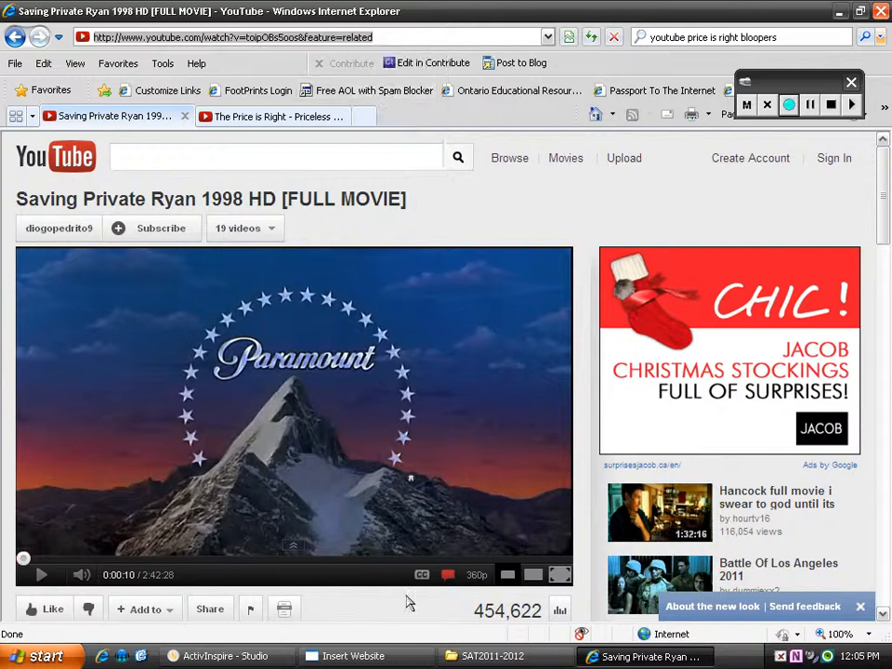
pyautogui.click(362, 656)
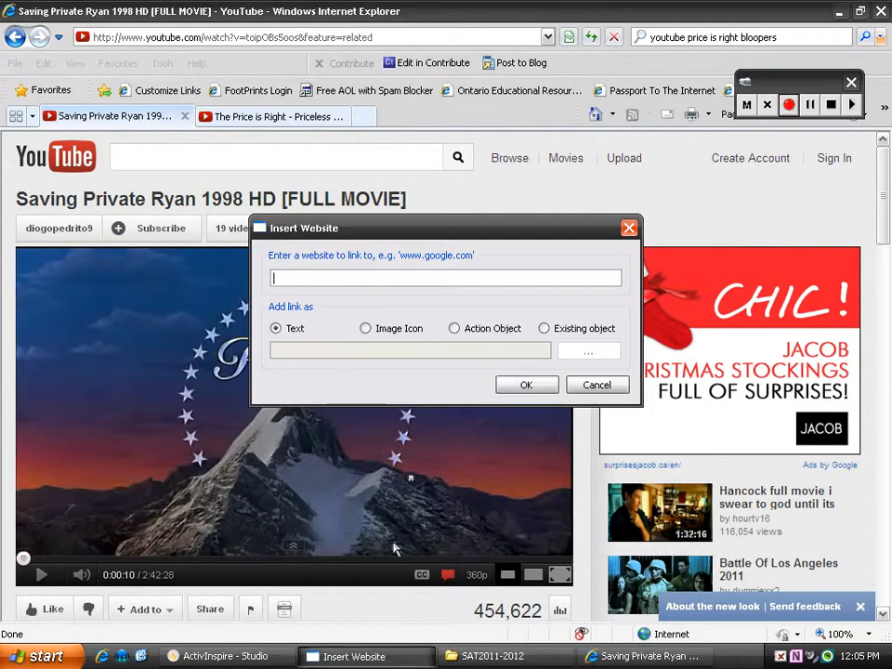
pyautogui.rightClick(298, 280)
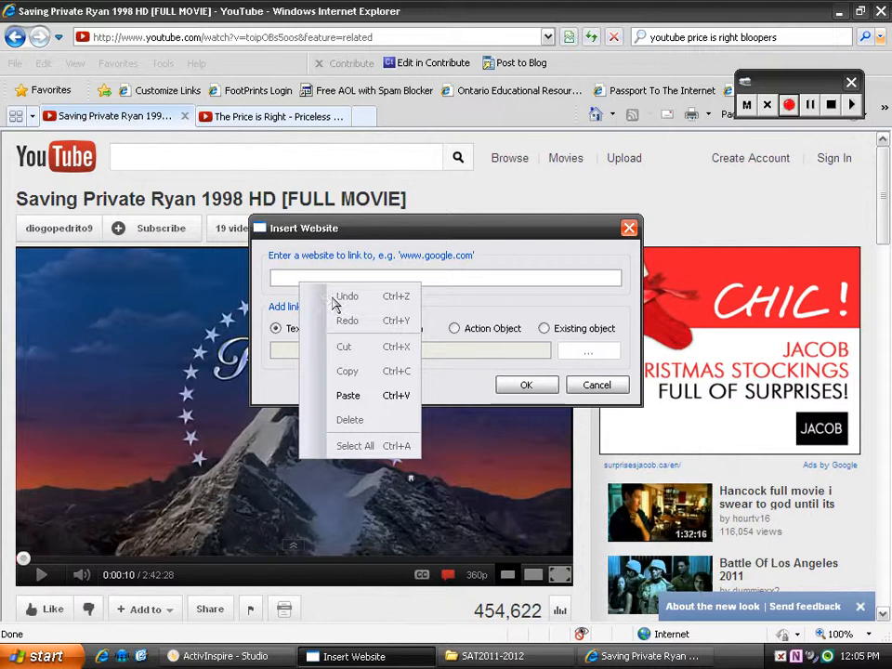
pyautogui.click(354, 391)
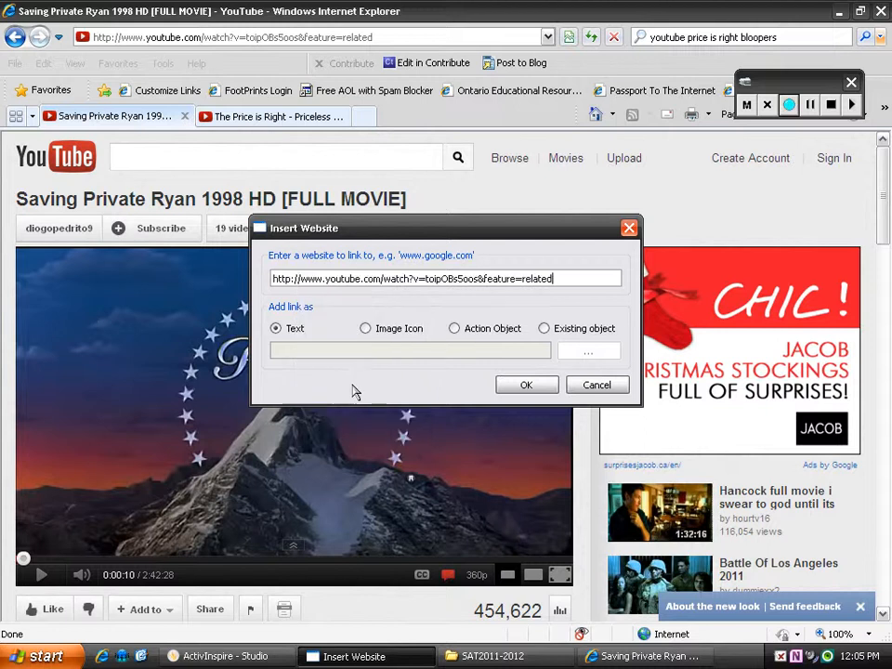
# Attach the website link to an existing object, choosing the grouped rectangle and text (object 1), and insert it.
pyautogui.click(289, 331)
pyautogui.click(544, 329)
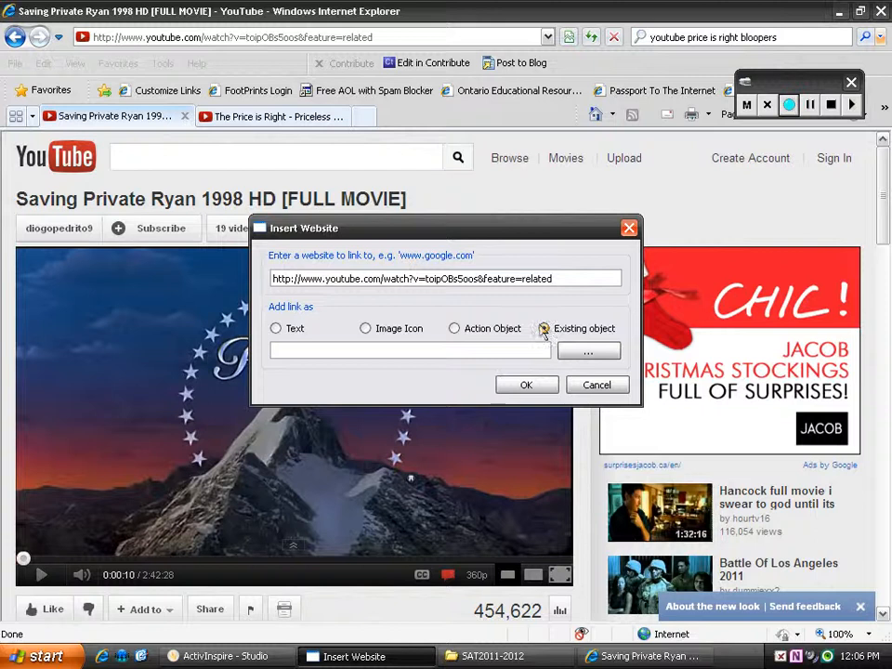
pyautogui.click(586, 358)
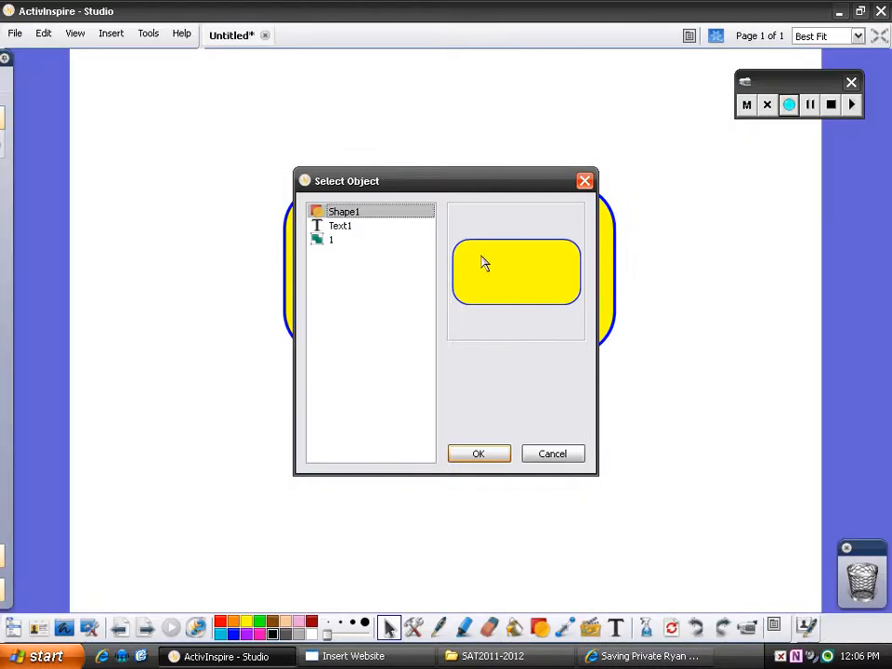
pyautogui.click(340, 227)
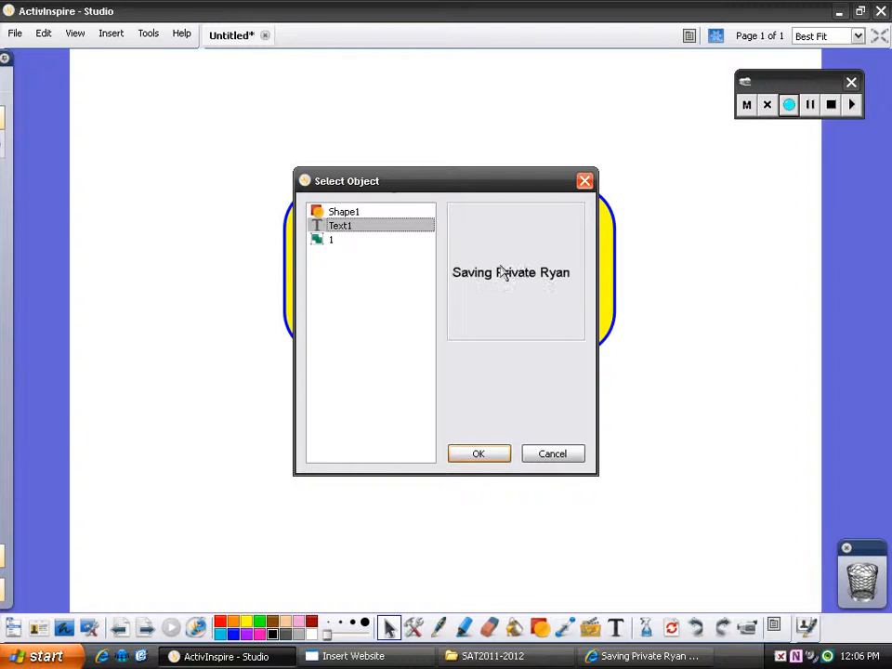
pyautogui.click(325, 244)
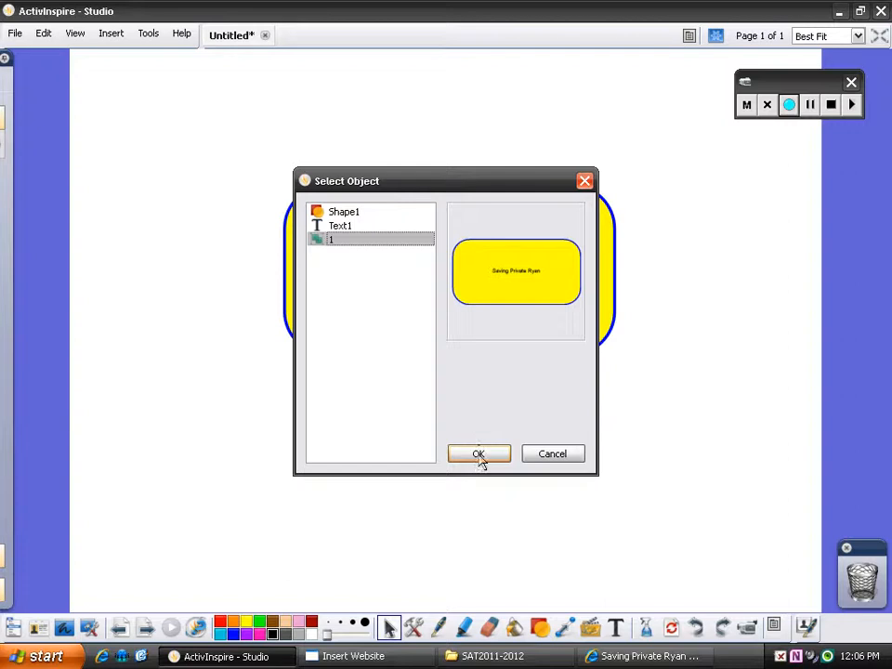
pyautogui.click(478, 456)
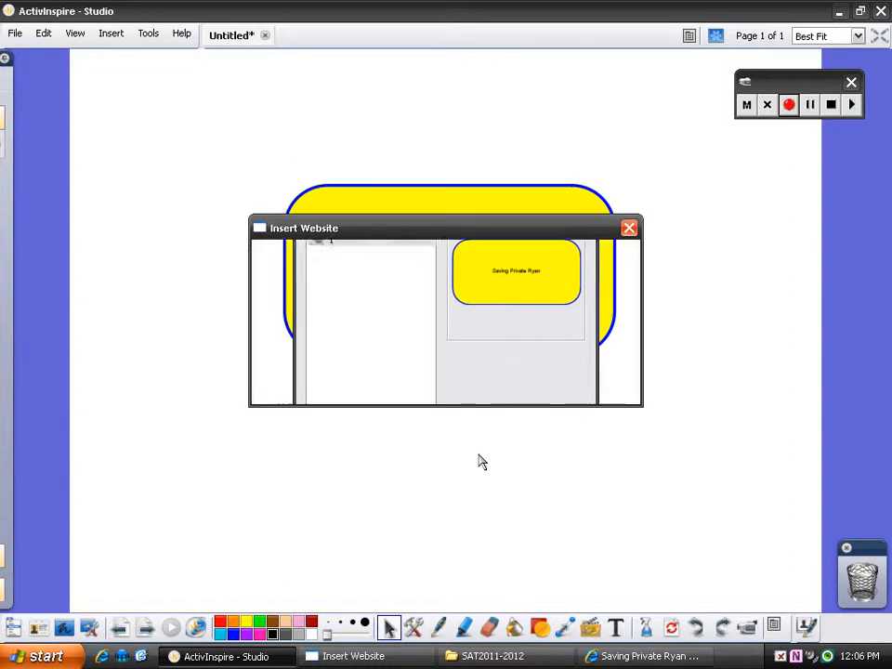
pyautogui.click(525, 387)
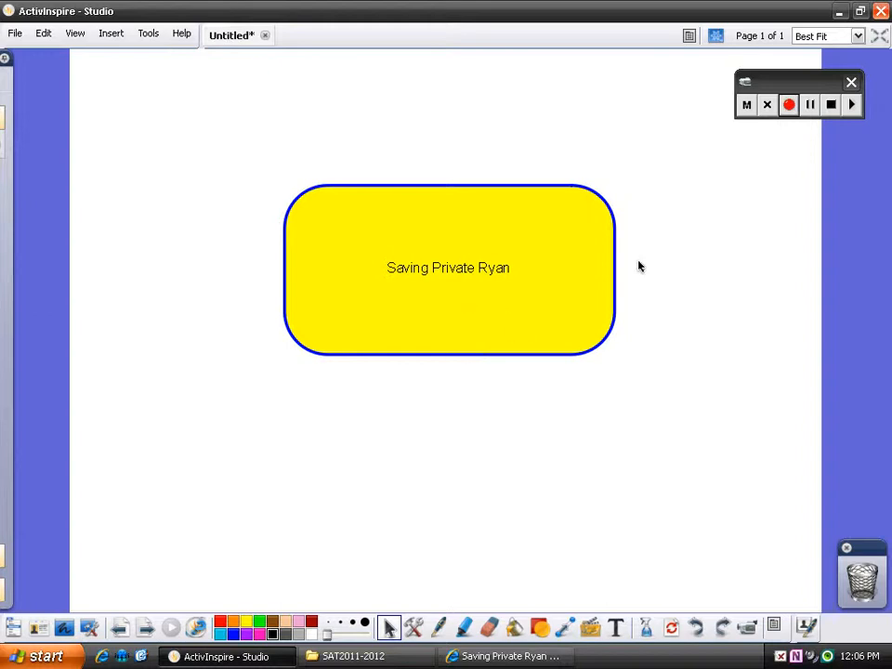
# Turn on design mode and move the linked Saving Private Ryan group up to the page's upper edge.
pyautogui.click(716, 37)
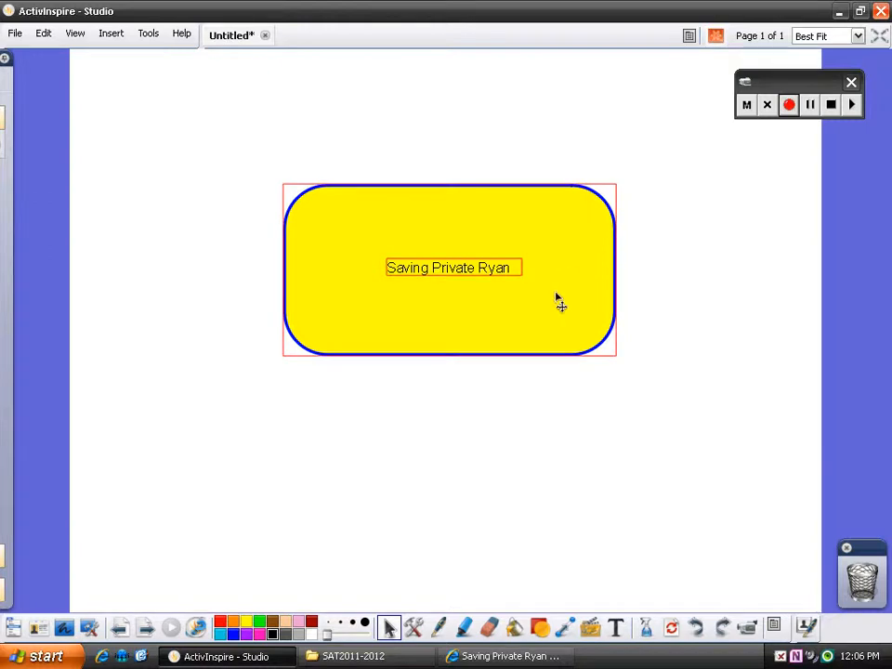
pyautogui.moveTo(559, 327); pyautogui.dragTo(540, 219)
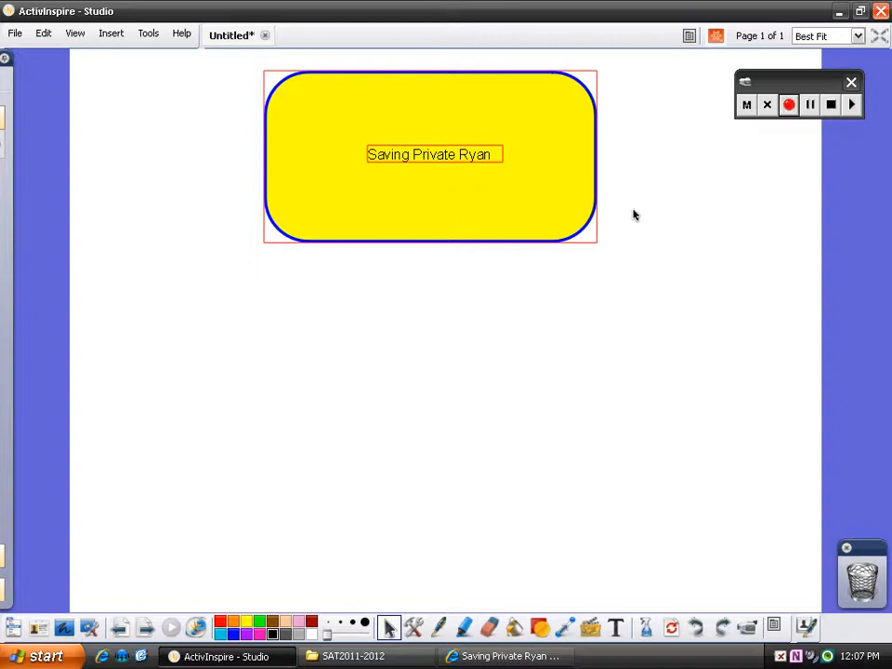
# Duplicate the Saving Private Ryan group and place the copy in the lower half of the page beneath the original.
pyautogui.click(482, 212)
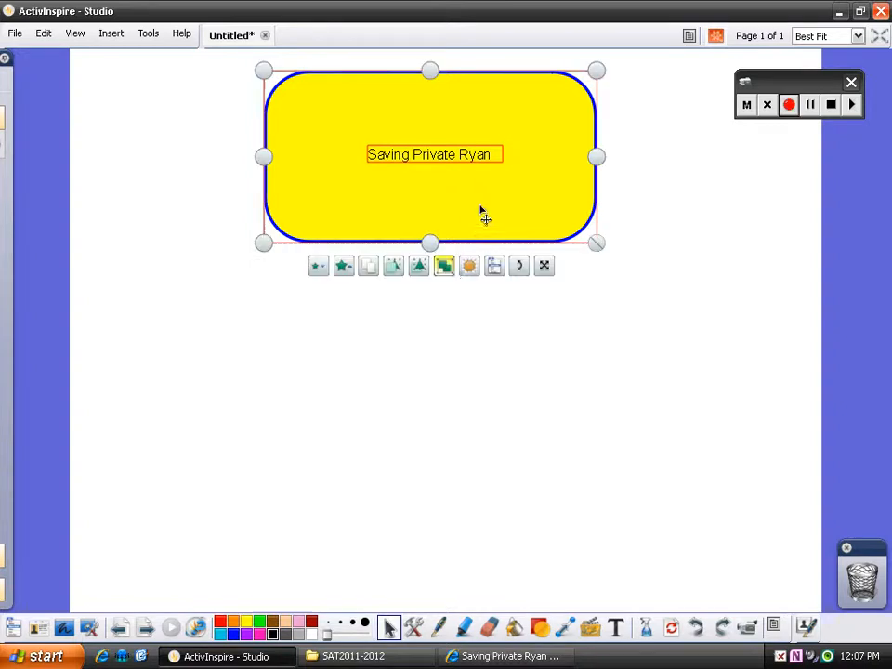
pyautogui.click(368, 268)
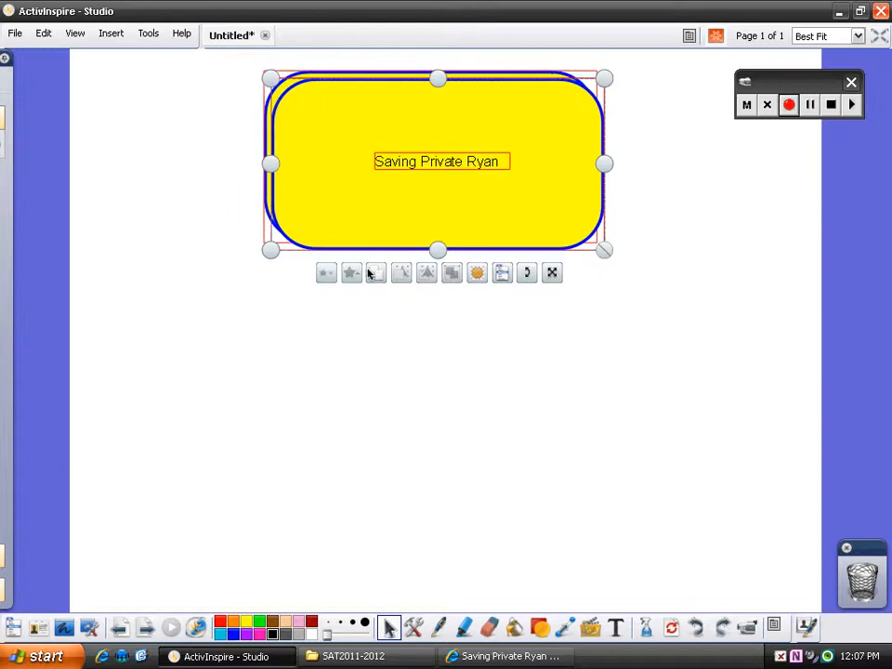
pyautogui.click(502, 274)
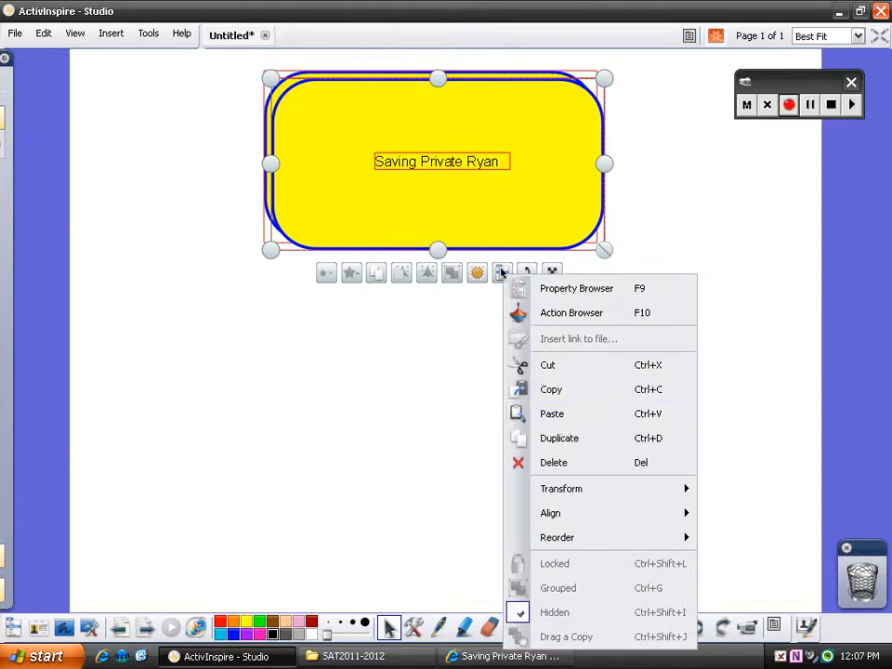
pyautogui.click(569, 443)
pyautogui.moveTo(436, 282); pyautogui.dragTo(459, 470)
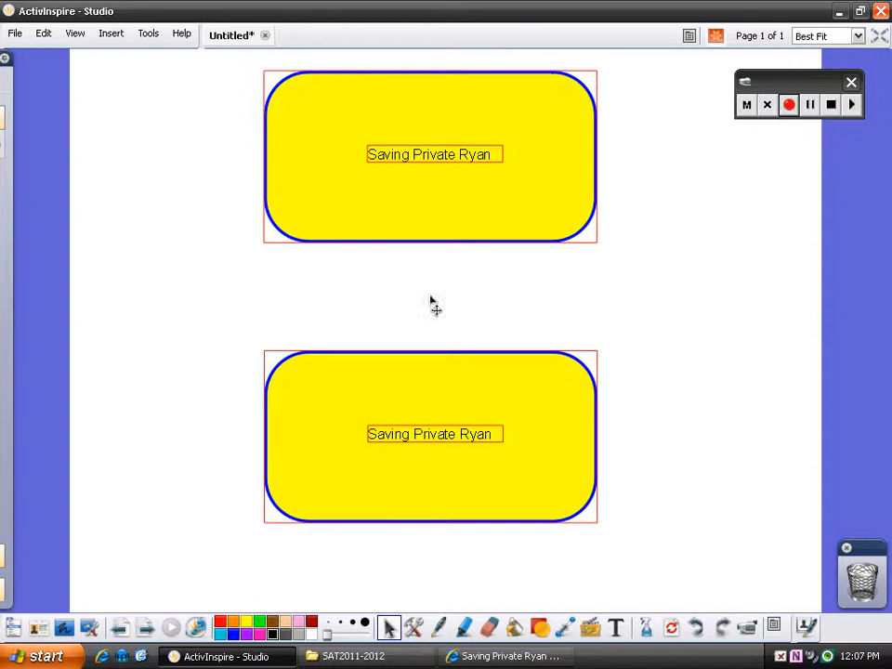
# Ungroup the lower Saving Private Ryan copy and replace its text with "Price Is Right Bloopers".
pyautogui.click(411, 445)
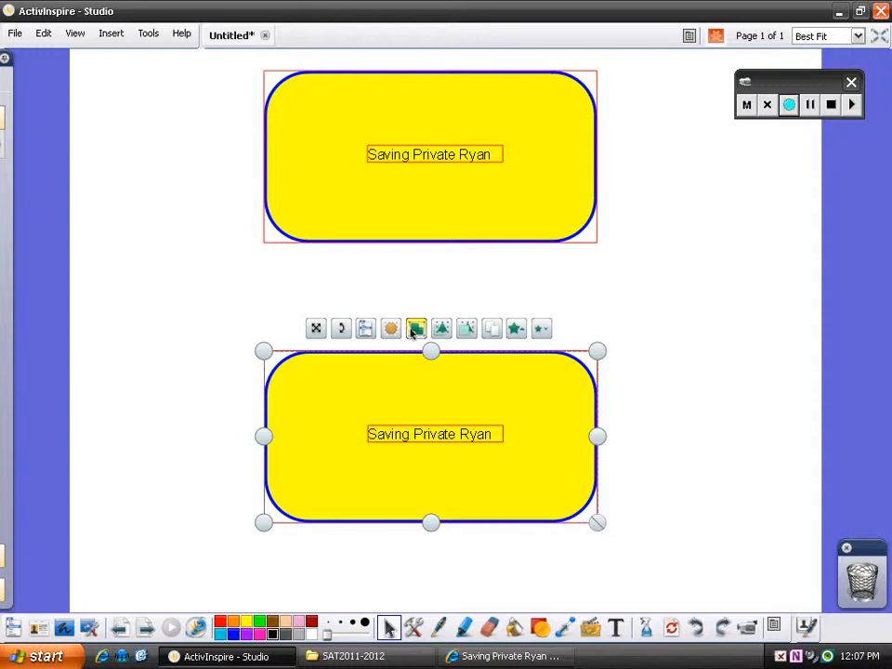
pyautogui.doubleClick(437, 437)
pyautogui.click(407, 425)
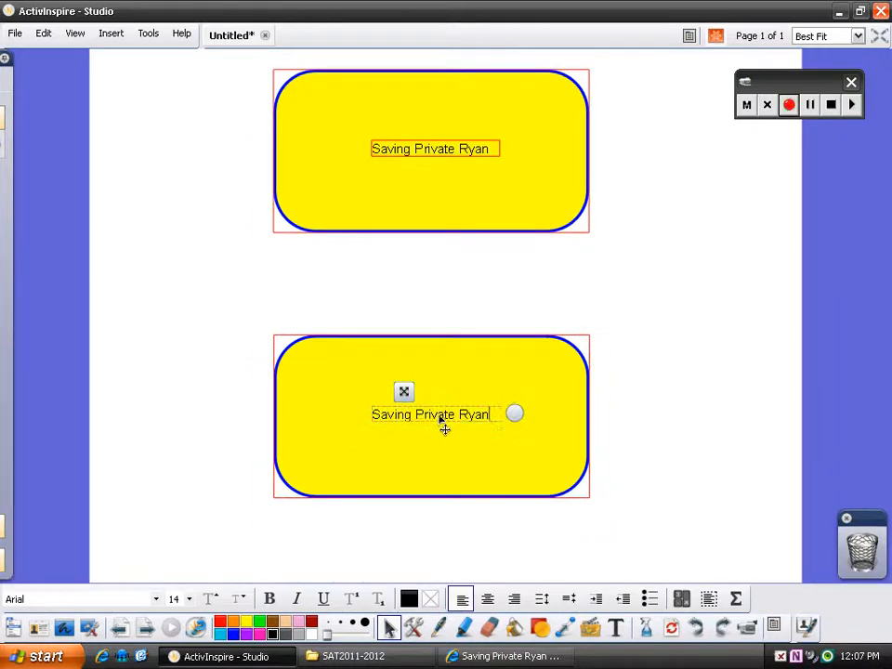
pyautogui.press('BackSpace')
pyautogui.press('BackSpace')
pyautogui.press('BackSpace')
pyautogui.press('BackSpace')
pyautogui.press('BackSpace')
pyautogui.press('BackSpace')
pyautogui.press('BackSpace')
pyautogui.press('BackSpace')
pyautogui.press('BackSpace')
pyautogui.press('BackSpace')
pyautogui.press('BackSpace')
pyautogui.press('BackSpace')
pyautogui.write('Price Is')
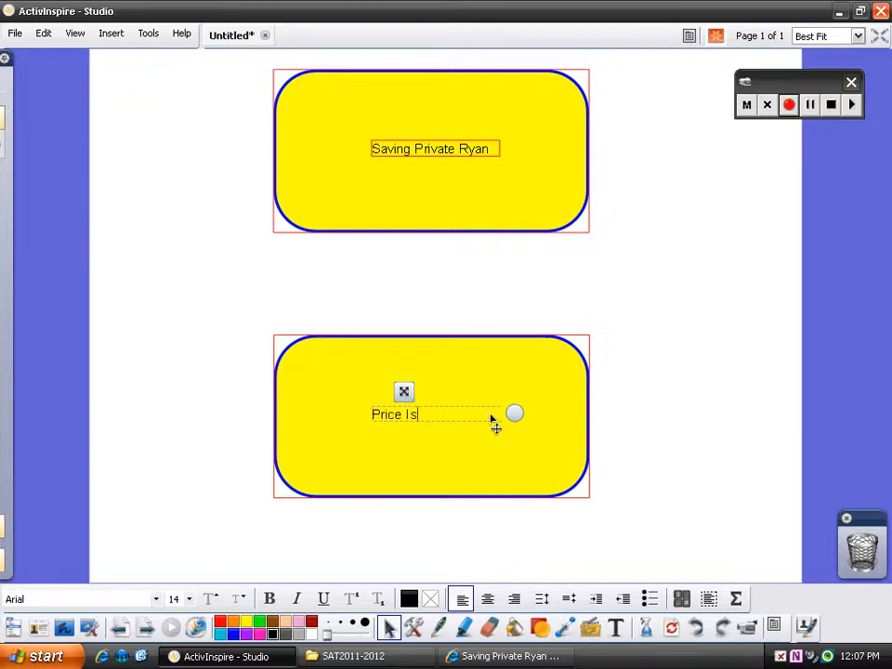
pyautogui.write(' Right Bloopers')
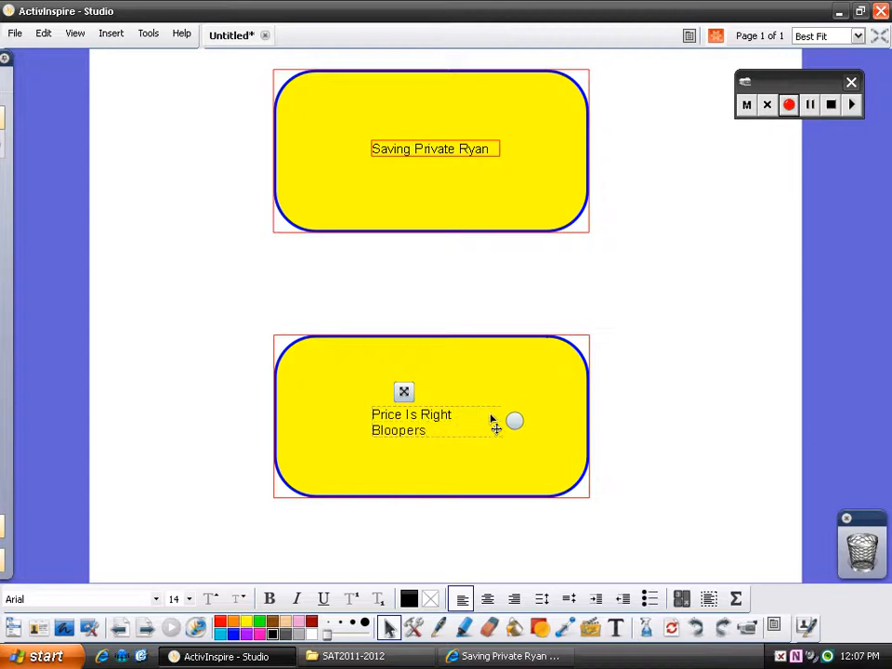
# Widen the Price Is Right Bloopers text box to fit on one line and group it with its yellow rectangle again.
pyautogui.moveTo(514, 414); pyautogui.dragTo(545, 414)
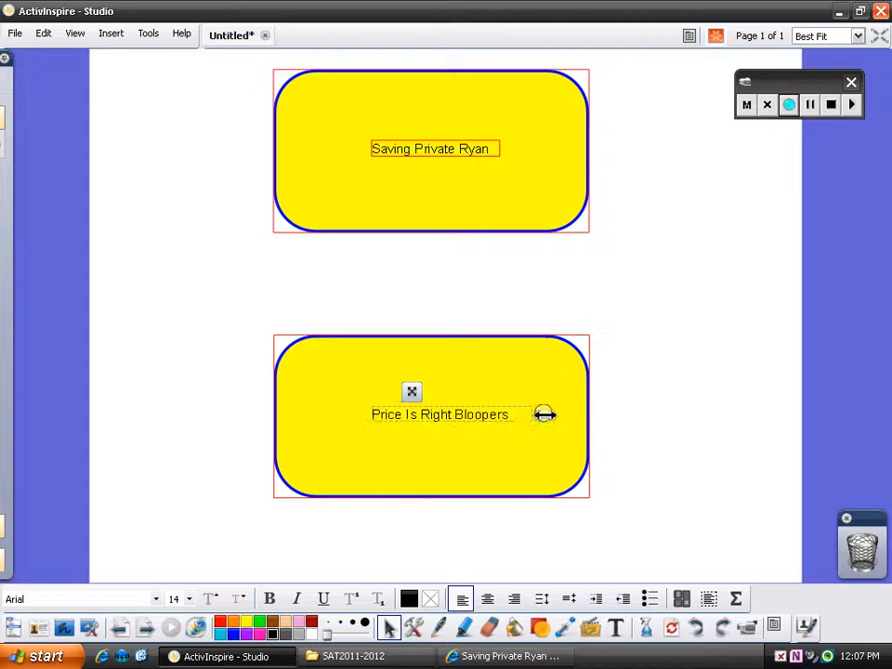
pyautogui.click(659, 388)
pyautogui.moveTo(221, 293); pyautogui.dragTo(654, 565)
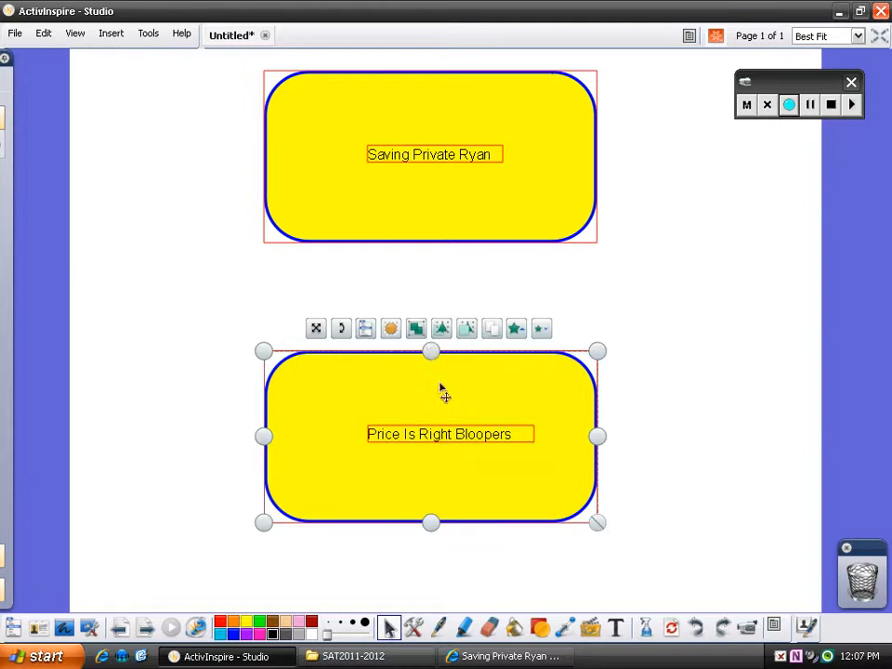
pyautogui.click(417, 335)
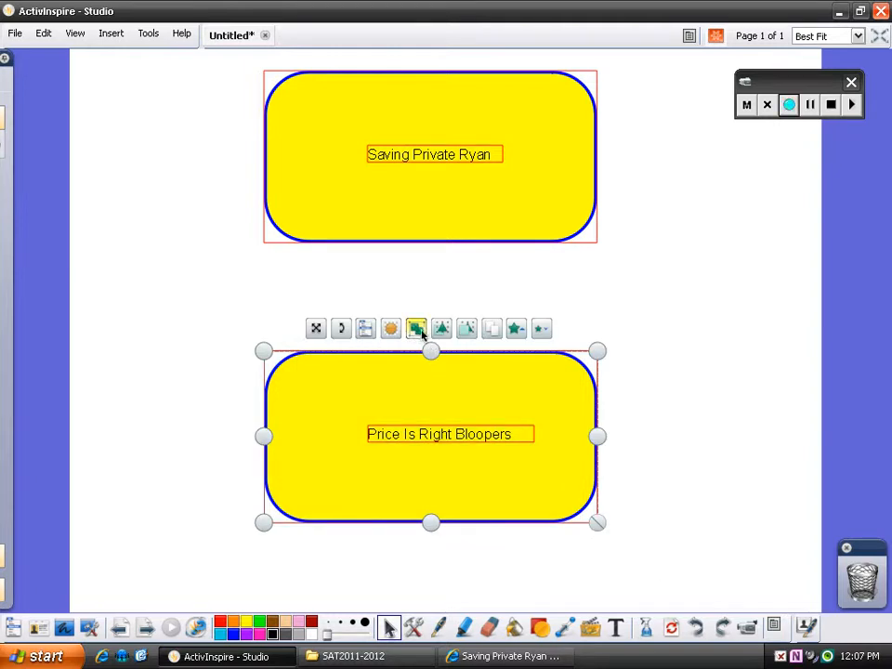
pyautogui.click(645, 305)
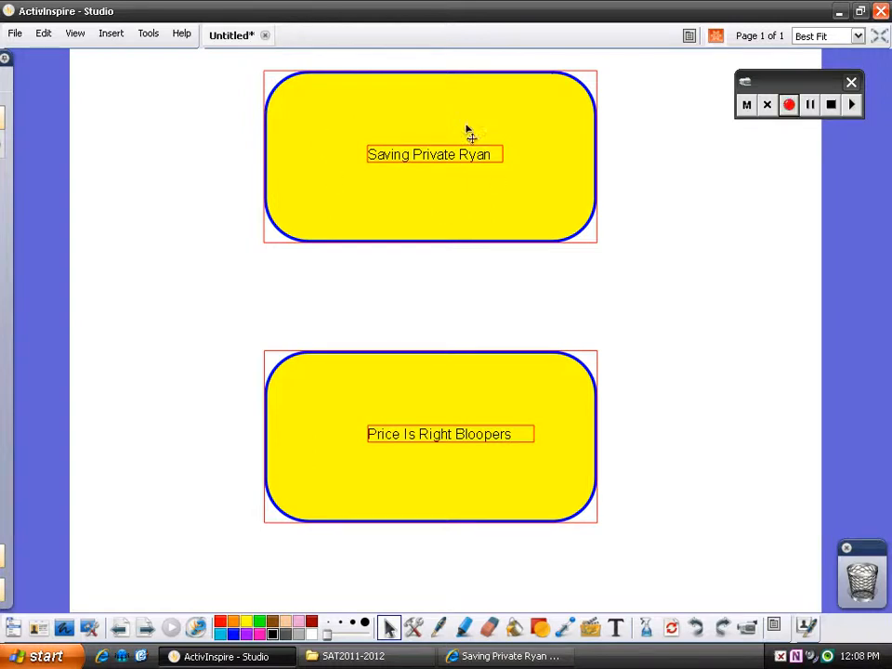
# Select the Price Is Right Bloopers group, then reveal the collapsed browser pane and close it.
pyautogui.click(517, 388)
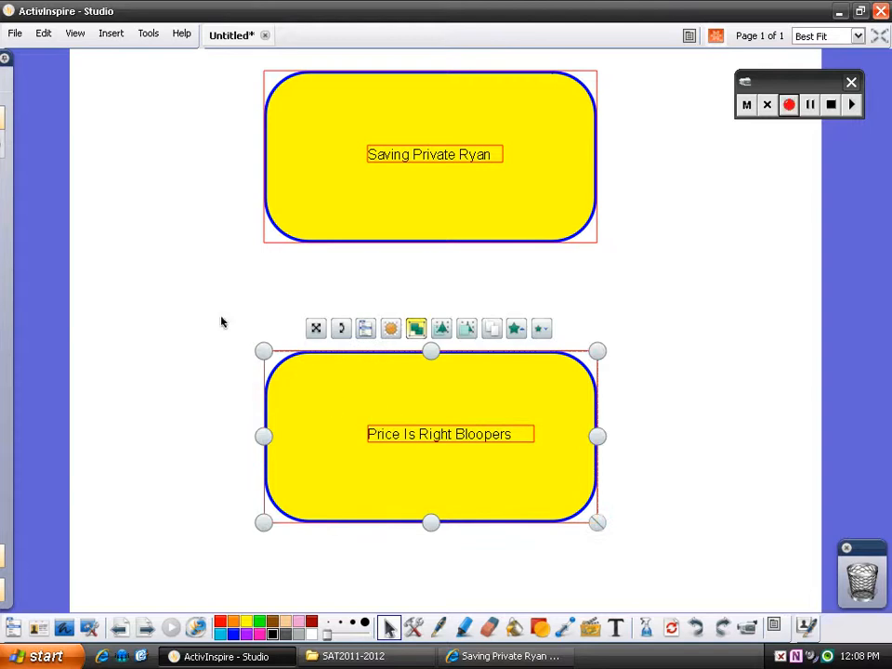
pyautogui.moveTo(5, 187)
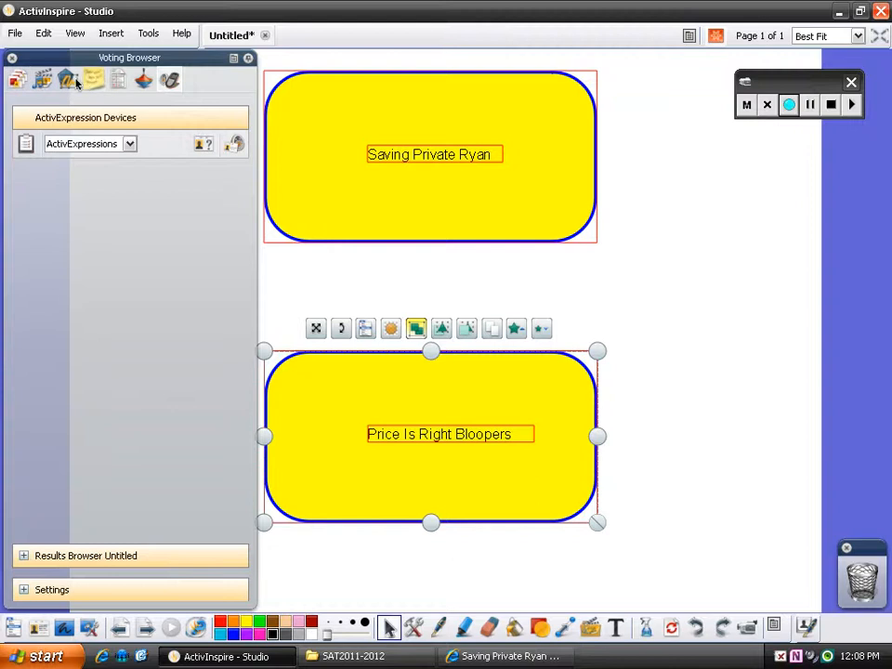
pyautogui.click(11, 60)
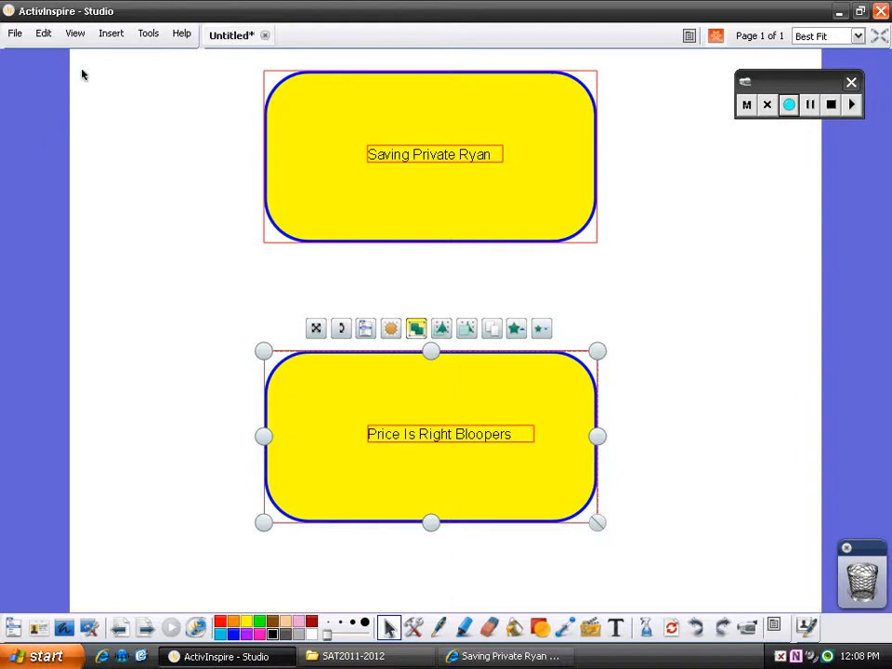
# Customize the Authoring profile's layout so that the browsers are visible.
pyautogui.click(75, 34)
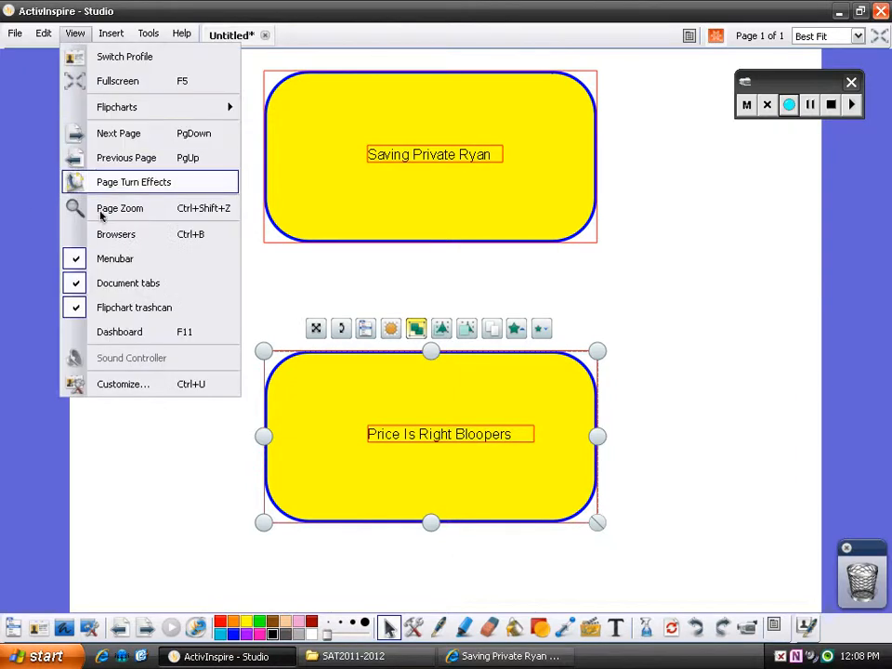
pyautogui.click(131, 384)
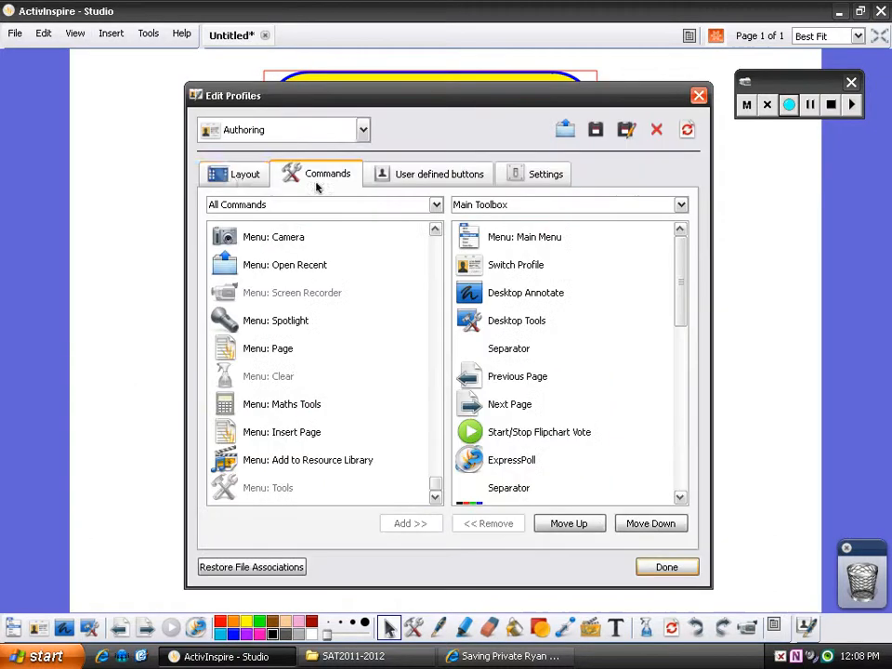
pyautogui.click(238, 176)
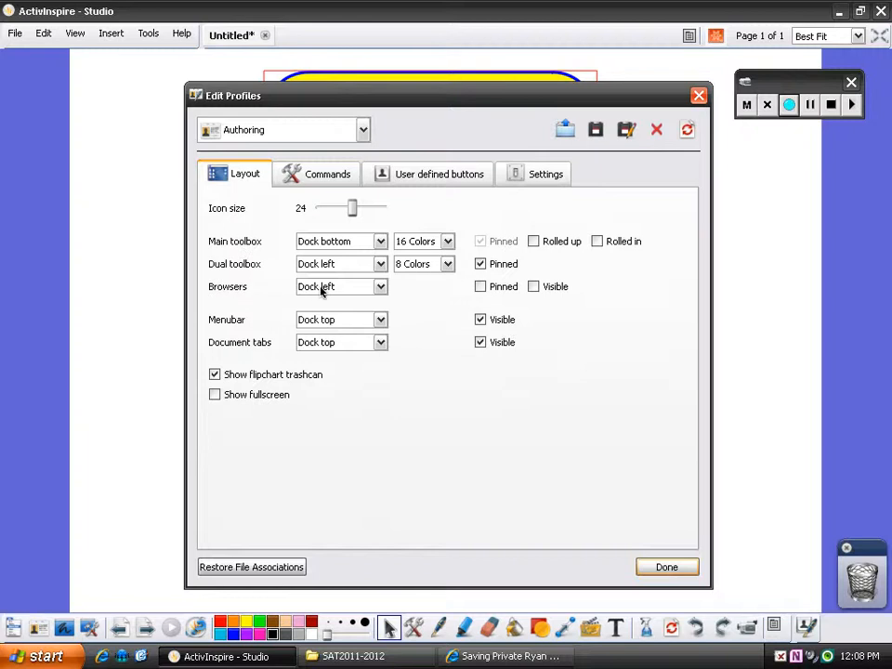
pyautogui.click(534, 288)
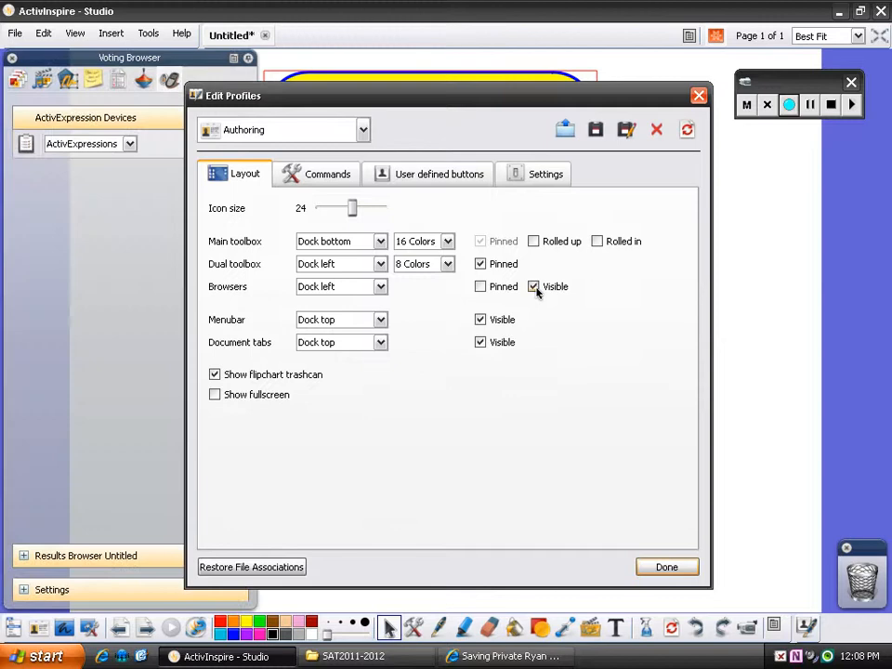
pyautogui.click(673, 570)
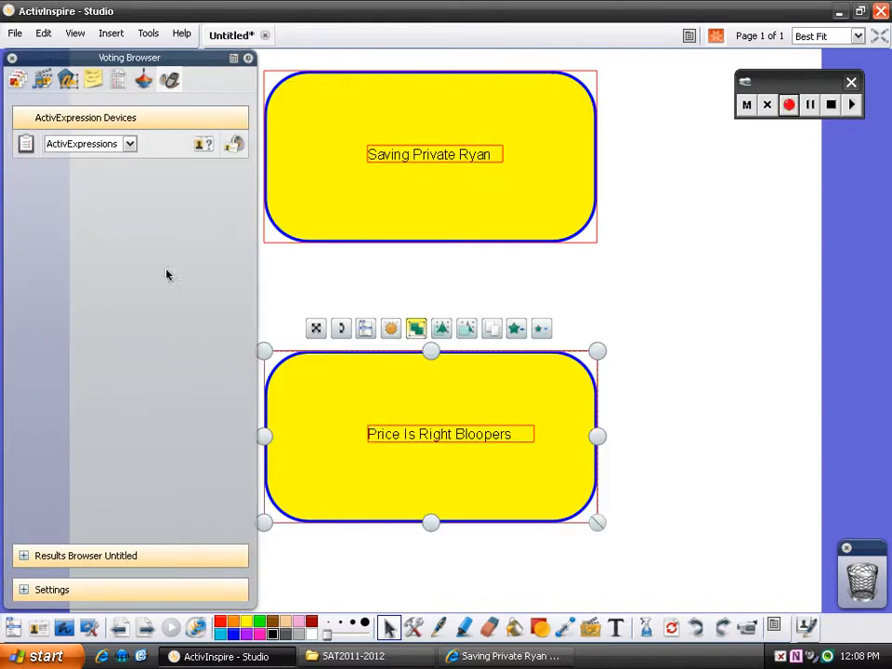
# Look through the Page, Resource and Object Browsers, selecting the Saving Private Ryan text object (Text1) in the object list.
pyautogui.click(17, 82)
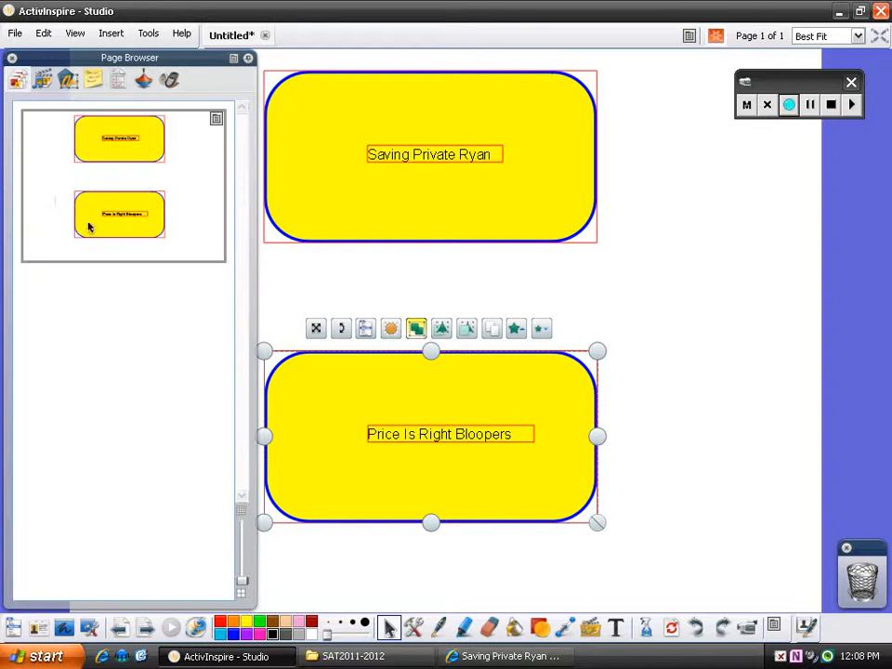
pyautogui.click(43, 82)
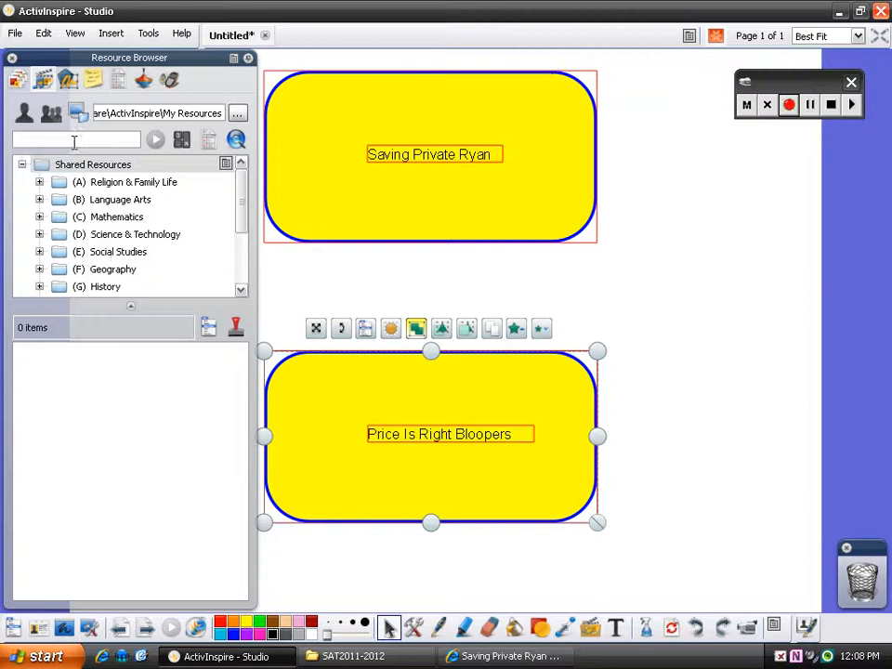
pyautogui.click(68, 82)
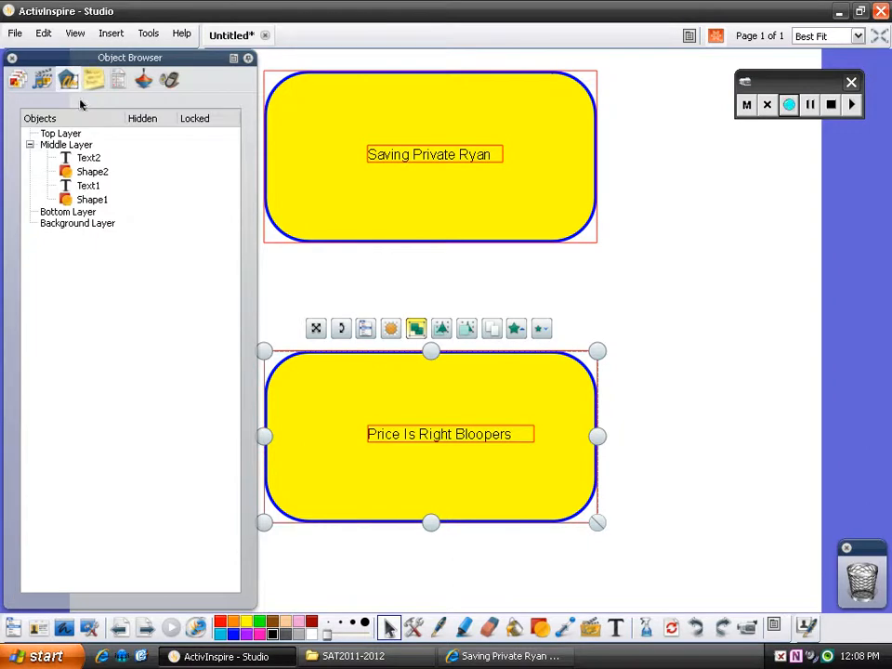
pyautogui.click(88, 186)
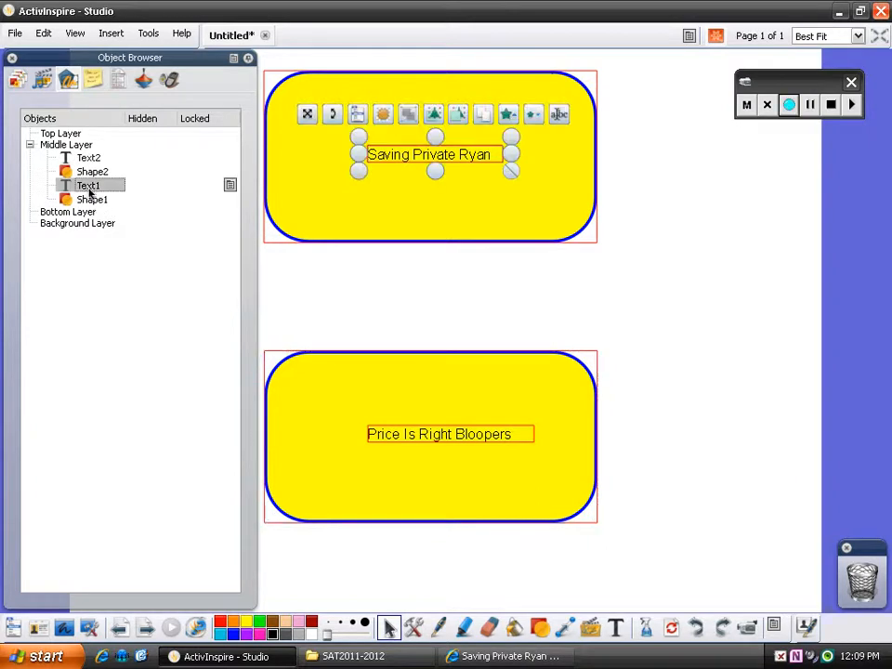
pyautogui.moveTo(93, 197); pyautogui.dragTo(106, 202)
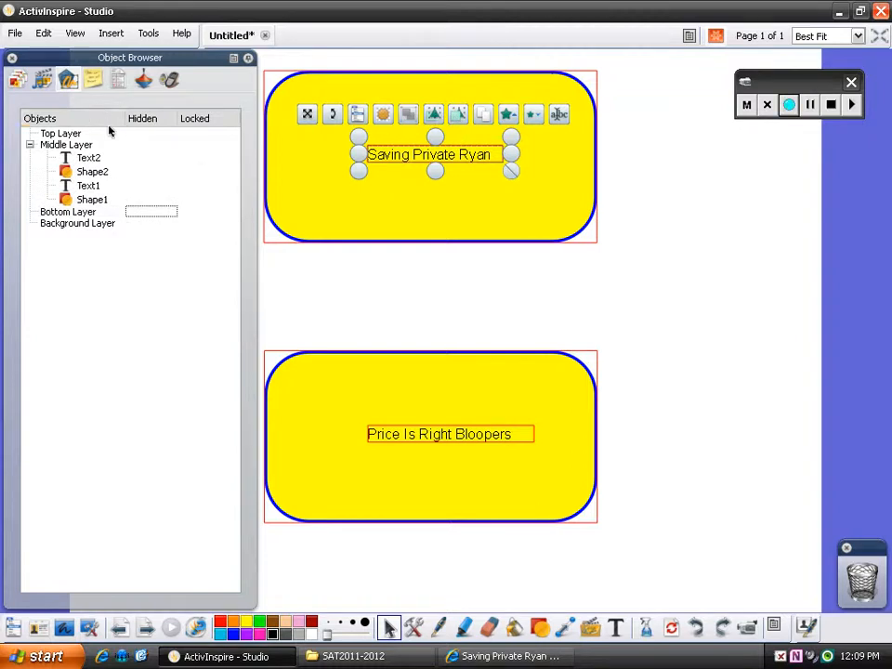
# View the Notes Browser and examine the selected text's settings in the Property Browser.
pyautogui.click(93, 81)
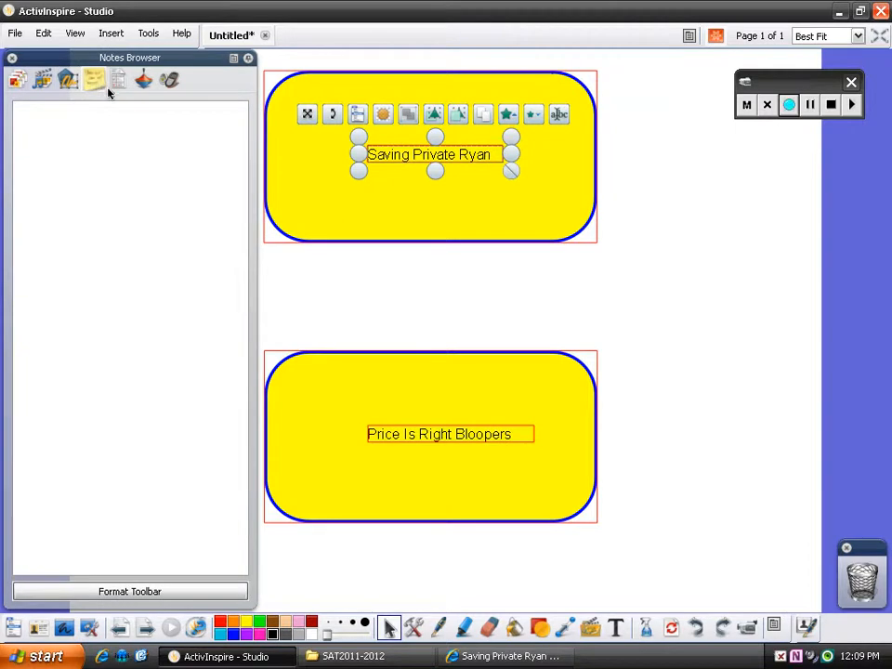
pyautogui.click(119, 81)
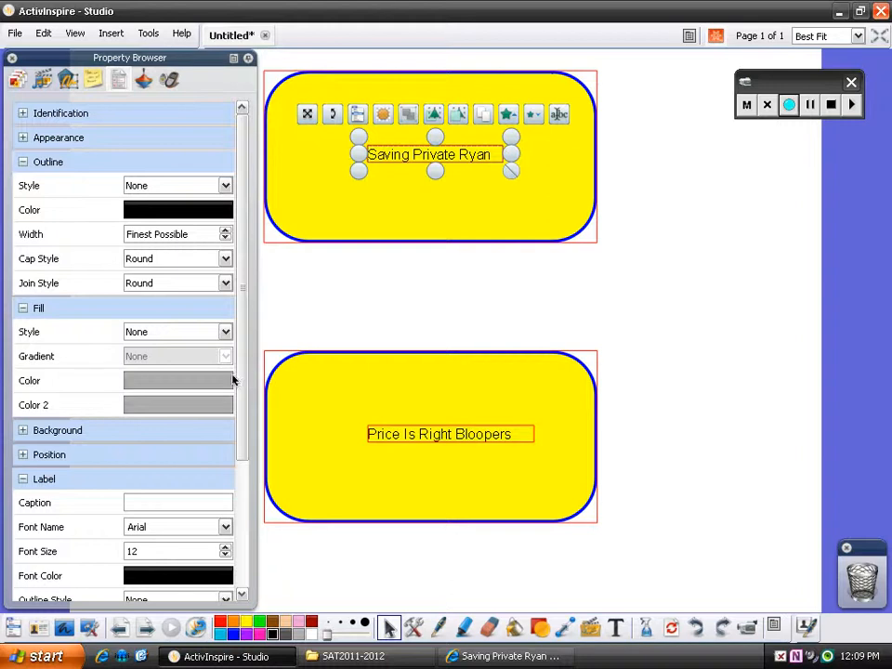
pyautogui.scroll(-2, 243, 390)
pyautogui.moveTo(242, 436); pyautogui.dragTo(243, 550)
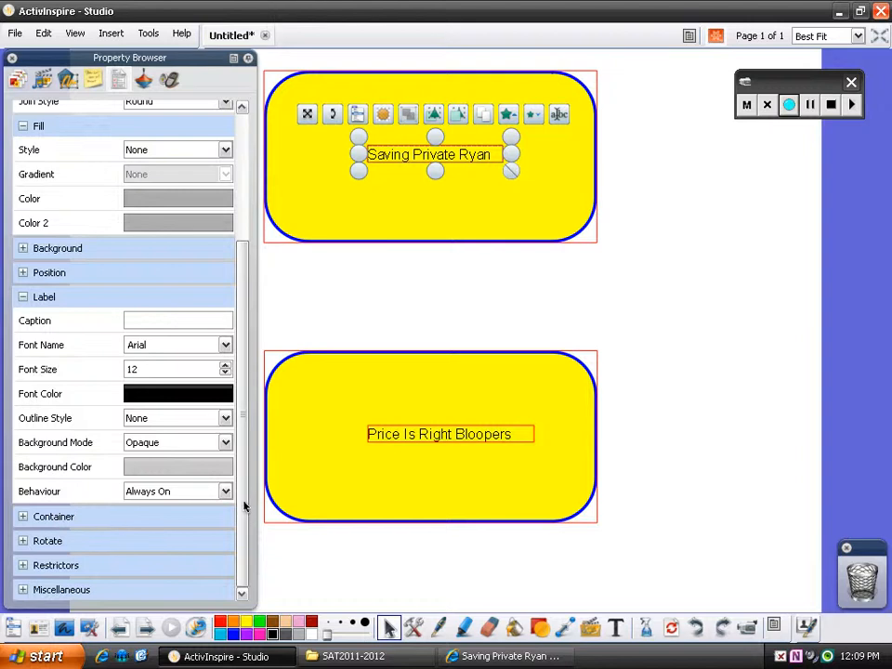
pyautogui.moveTo(242, 465); pyautogui.dragTo(243, 275)
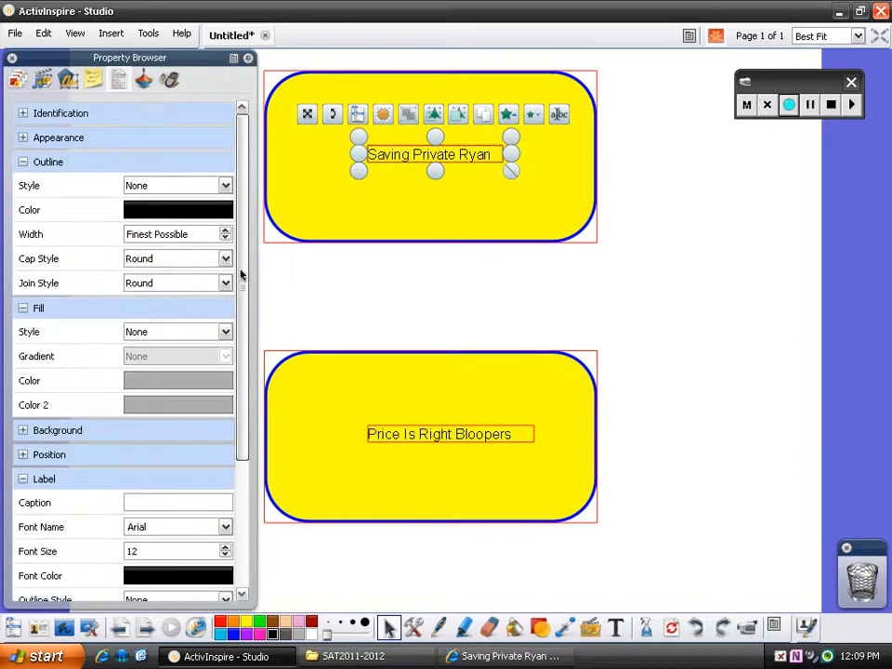
# Open the Action Browser and read the full URL of the Saving Private Ryan text's Open Website action from end to start.
pyautogui.click(144, 83)
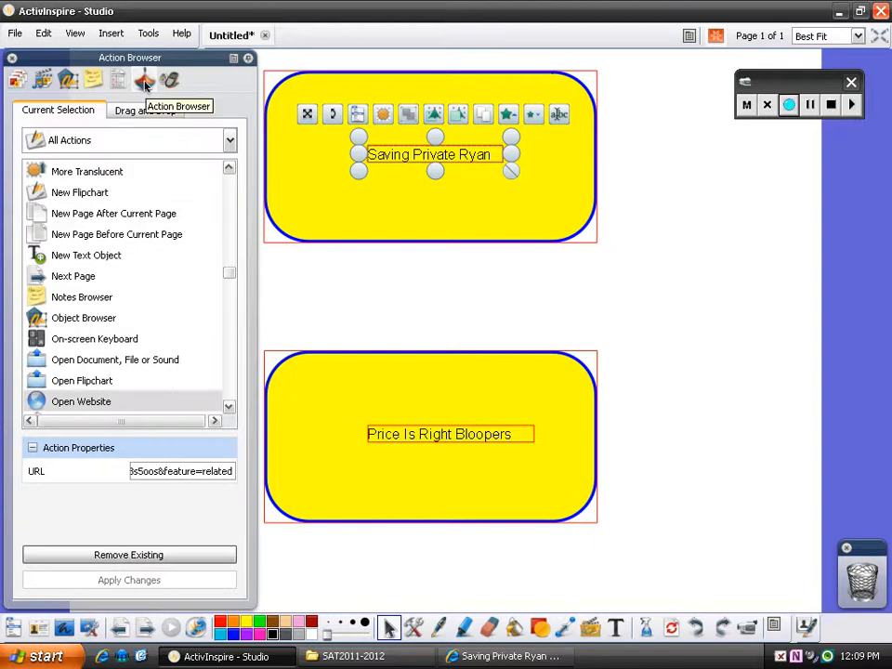
pyautogui.click(33, 449)
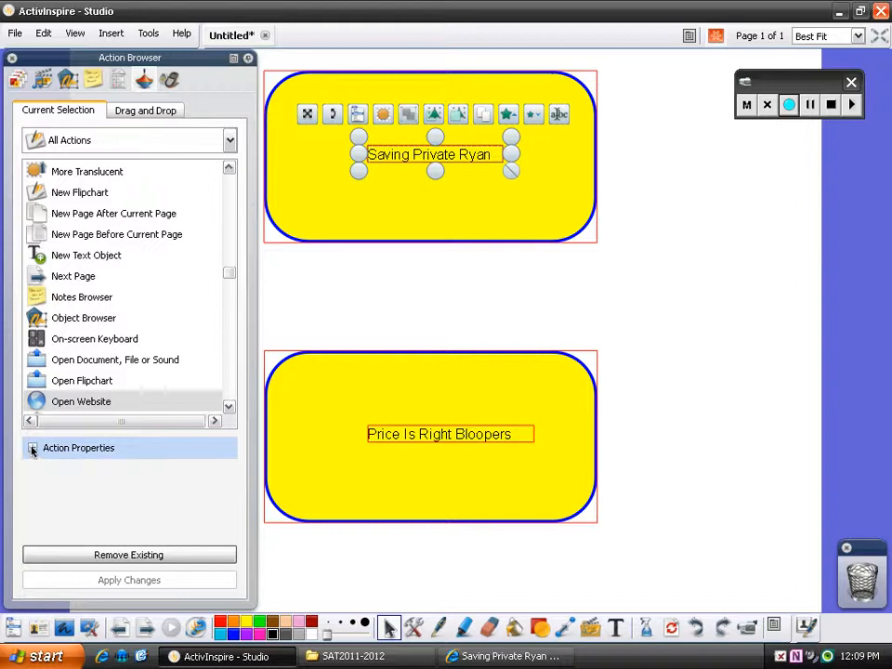
pyautogui.click(33, 449)
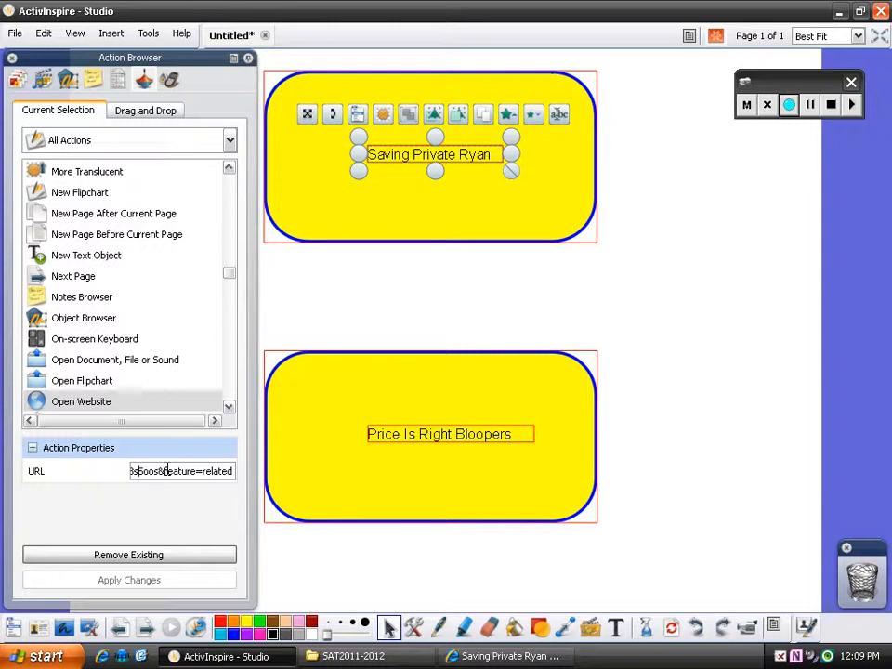
pyautogui.press('Left')
pyautogui.press('Left')
pyautogui.press('Left')
pyautogui.press('Left')
pyautogui.press('Left')
pyautogui.press('Left')
pyautogui.press('Left')
pyautogui.press('Left')
pyautogui.press('Left')
pyautogui.press('Left')
pyautogui.press('Left')
pyautogui.press('Left')
pyautogui.press('Left')
pyautogui.press('Left')
pyautogui.press('Left')
pyautogui.press('Left')
pyautogui.press('Left')
pyautogui.press('Left')
pyautogui.press('Left')
pyautogui.press('Left')
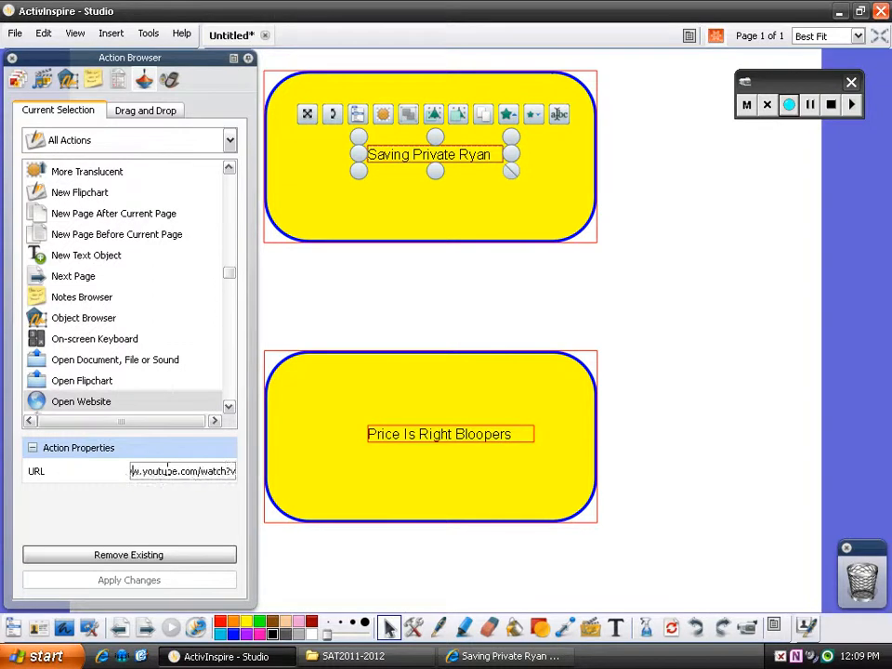
pyautogui.press('Left')
pyautogui.press('Left')
pyautogui.press('Left')
pyautogui.press('Left')
pyautogui.press('Left')
pyautogui.press('Left')
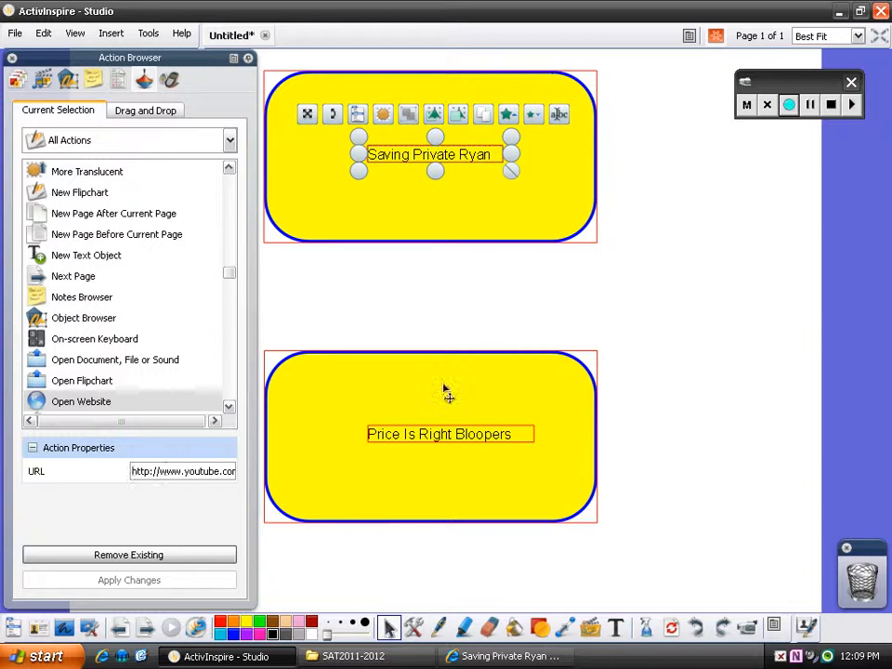
# Clear the URL of the Open Website action on the Price Is Right Bloopers group.
pyautogui.click(437, 395)
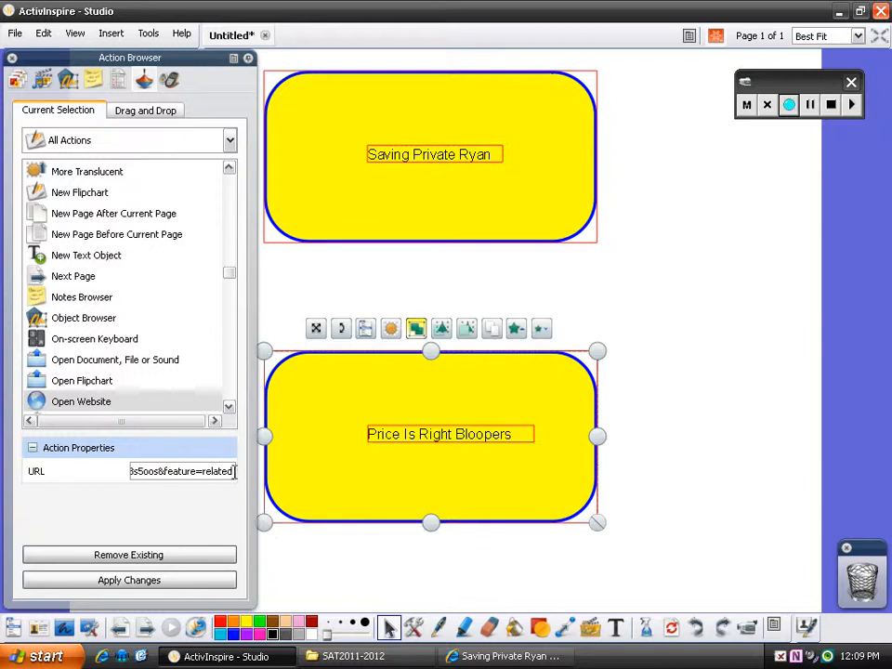
pyautogui.moveTo(234, 472); pyautogui.dragTo(0, 499)
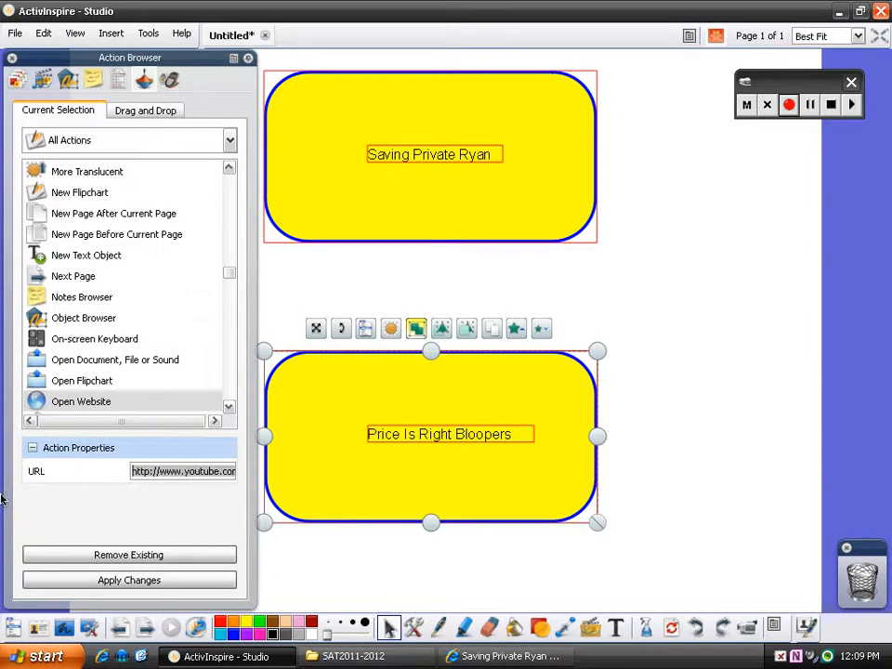
pyautogui.press('Delete')
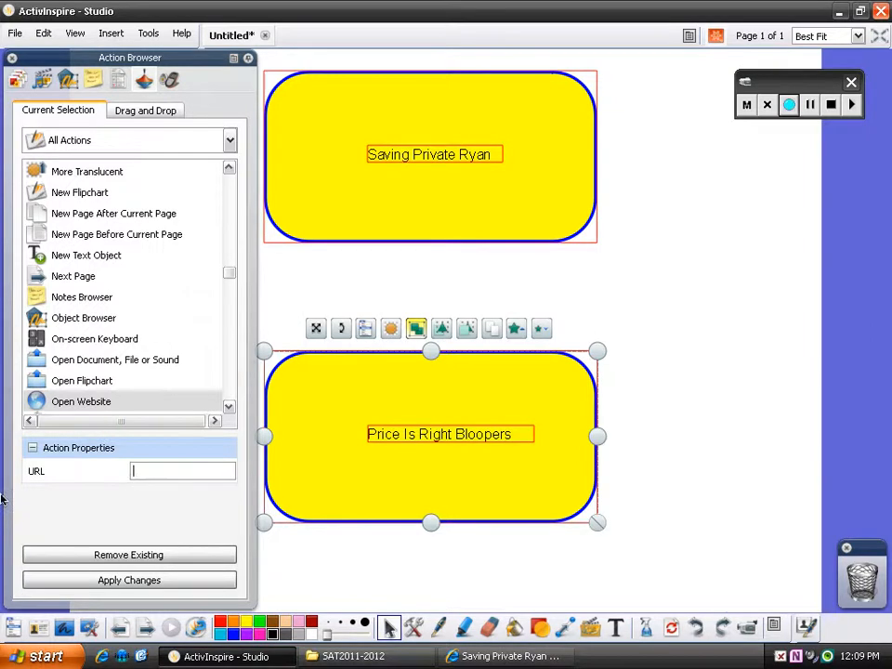
# Switch to Internet Explorer and copy the web address of the YouTube video "The Price is Right - Priceless Moments!".
pyautogui.click(461, 658)
pyautogui.click(232, 116)
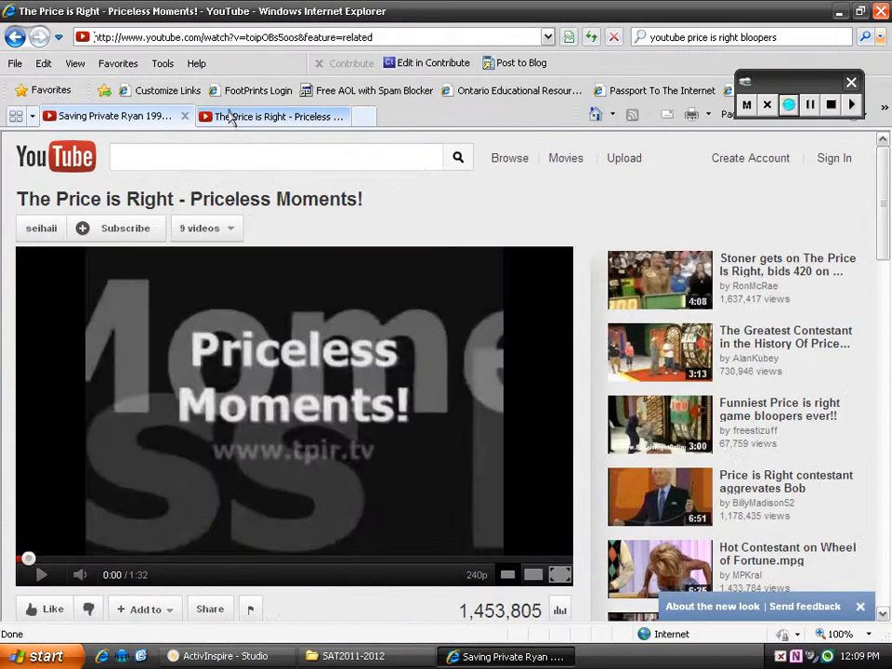
pyautogui.click(302, 37)
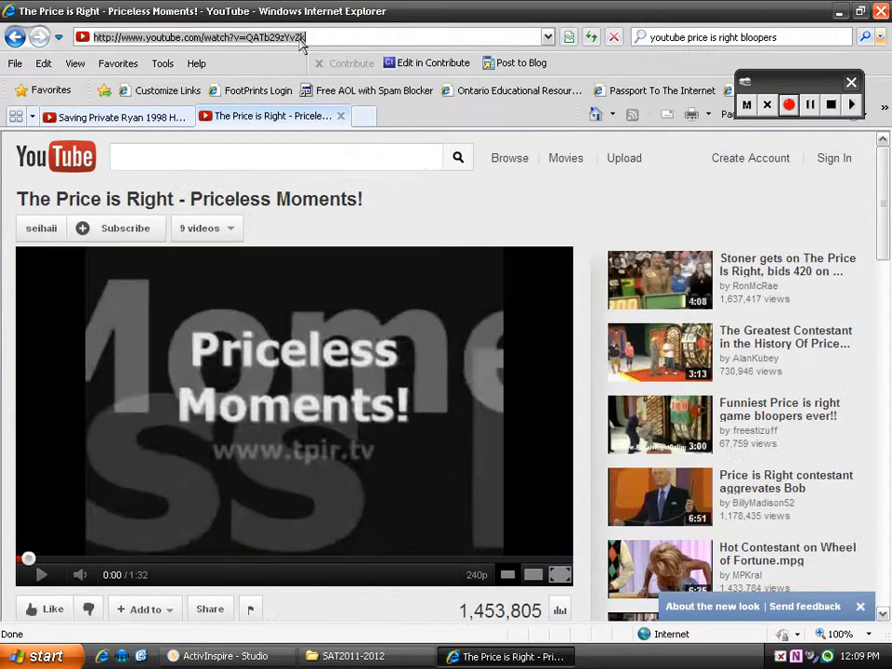
pyautogui.rightClick(301, 40)
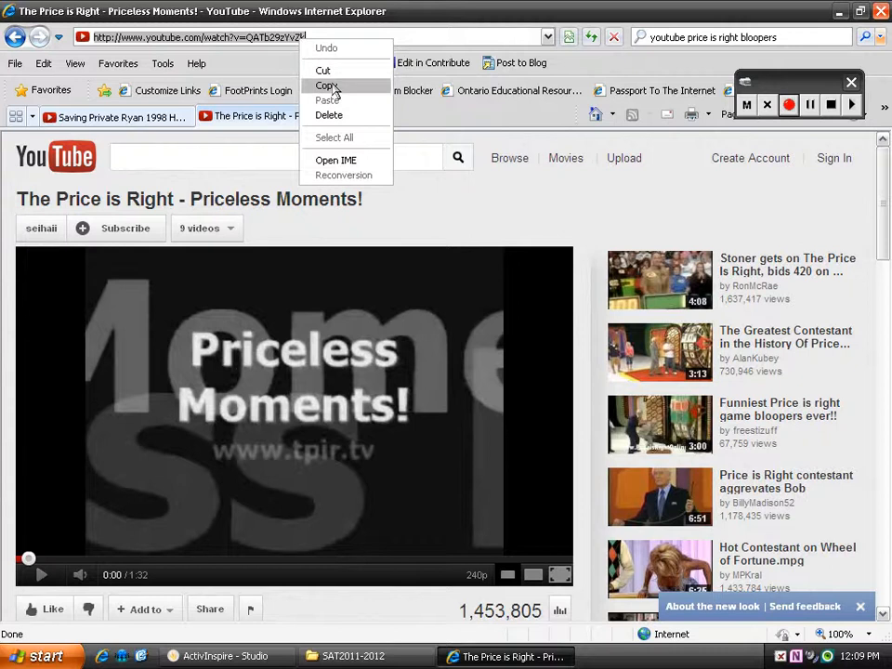
pyautogui.click(327, 86)
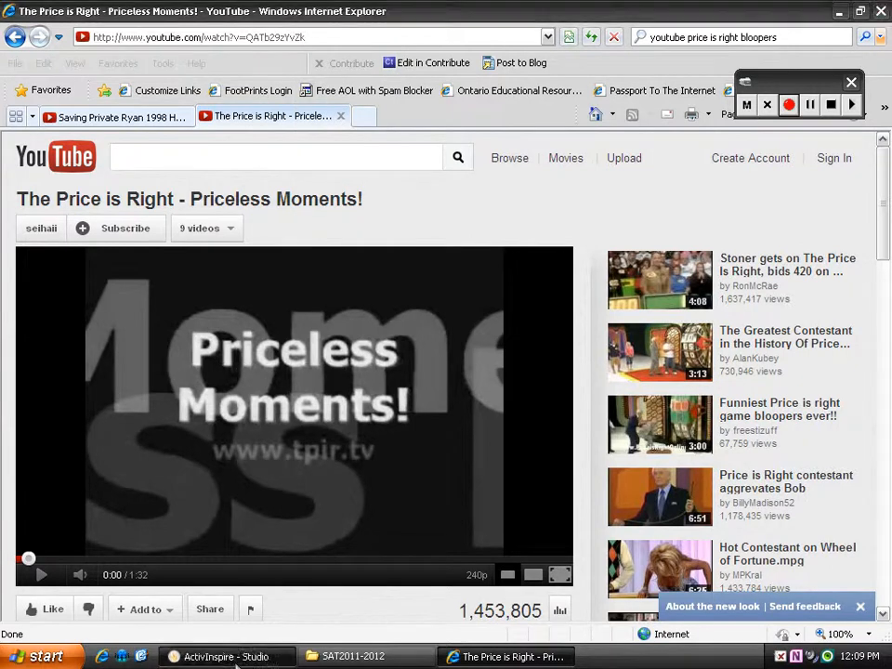
pyautogui.click(219, 656)
pyautogui.moveTo(33, 447)
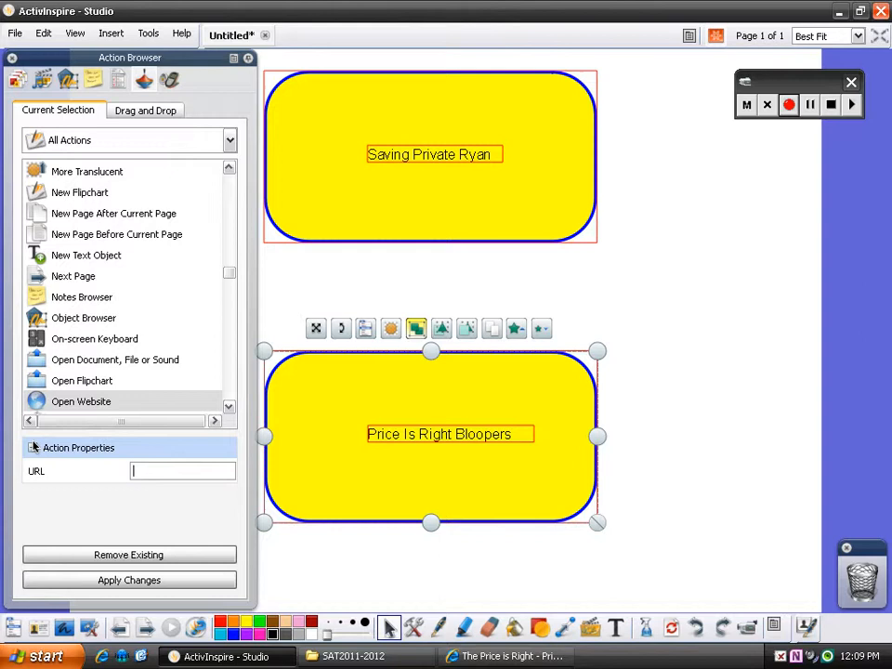
pyautogui.rightClick(145, 476)
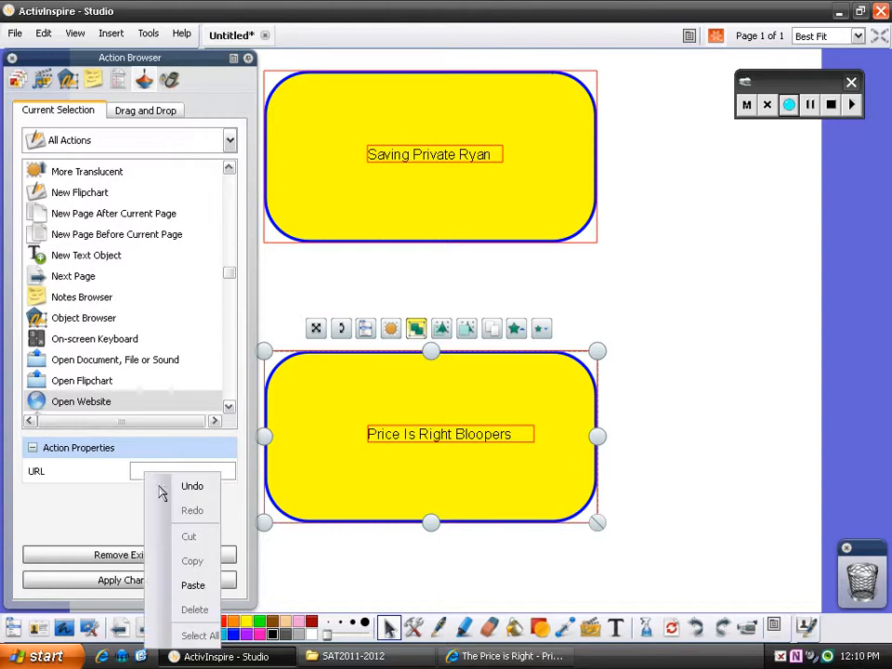
pyautogui.click(181, 585)
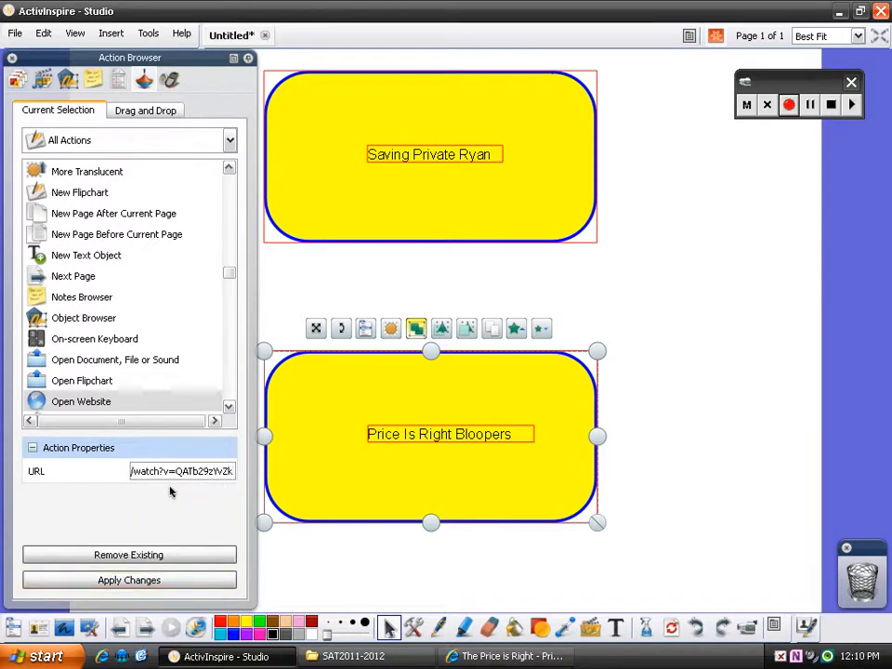
pyautogui.click(126, 581)
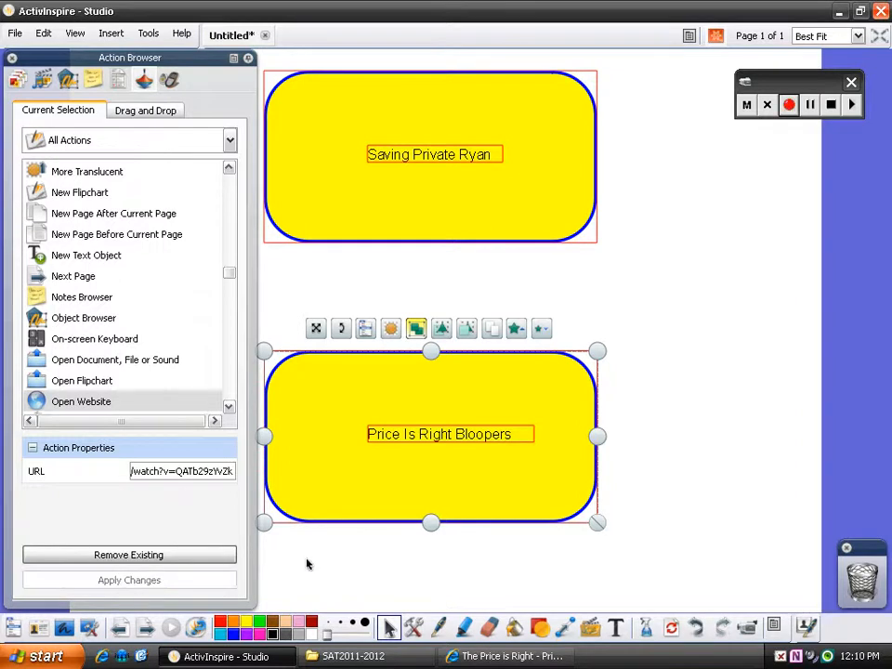
pyautogui.click(337, 564)
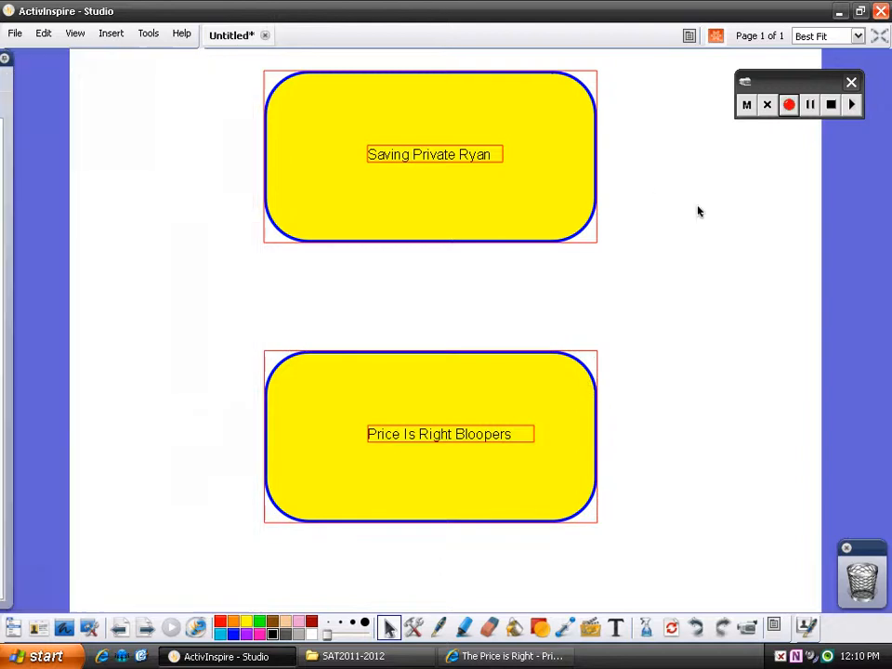
# Turn off Design Mode in the flipchart and close all tabs of the Internet Explorer window.
pyautogui.click(713, 38)
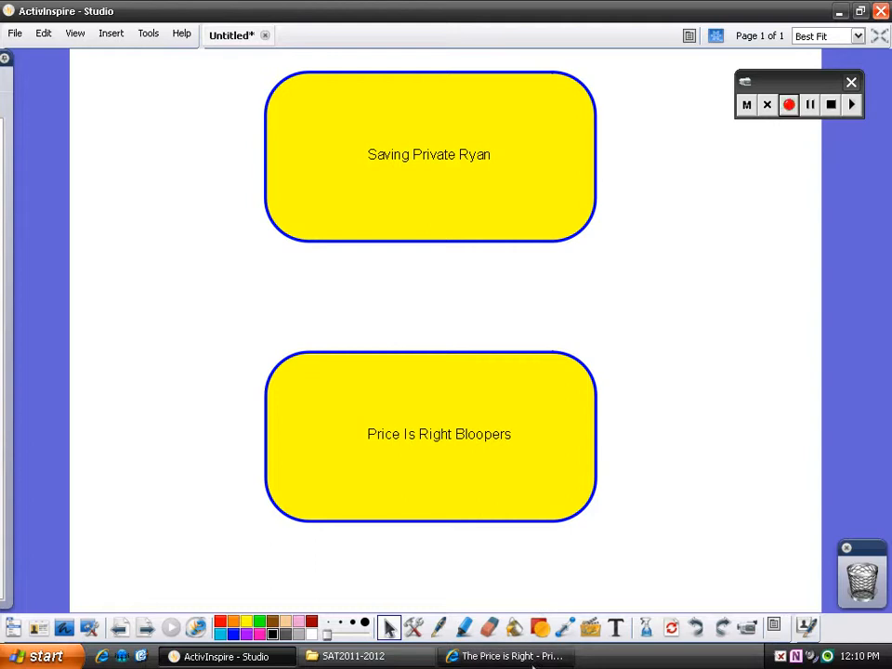
pyautogui.click(405, 464)
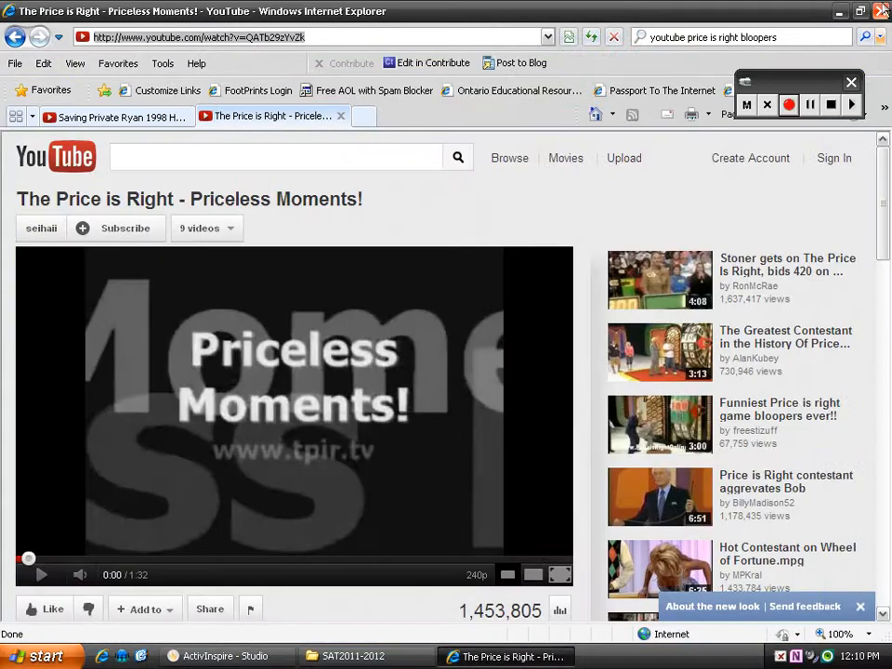
pyautogui.click(881, 12)
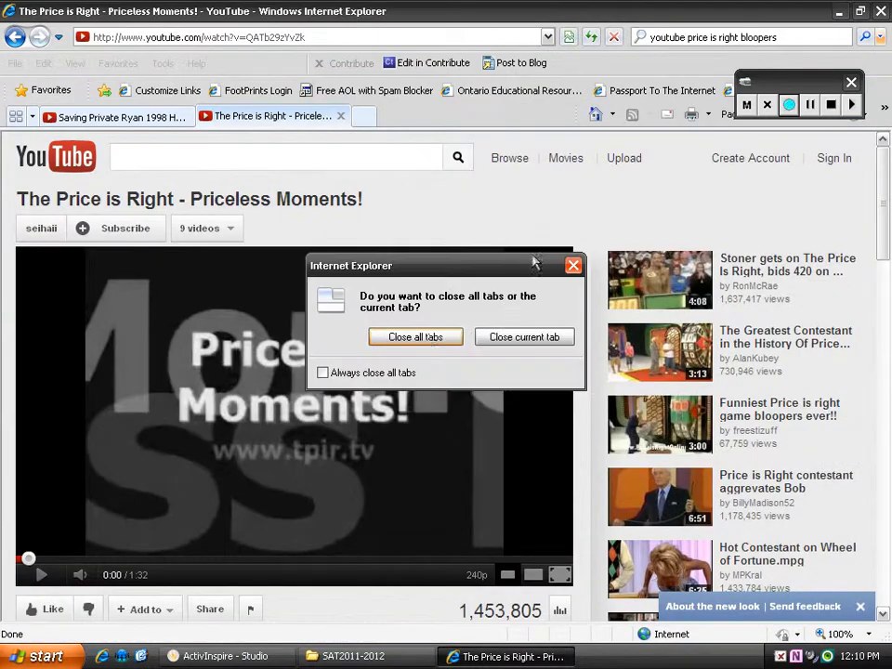
pyautogui.click(430, 339)
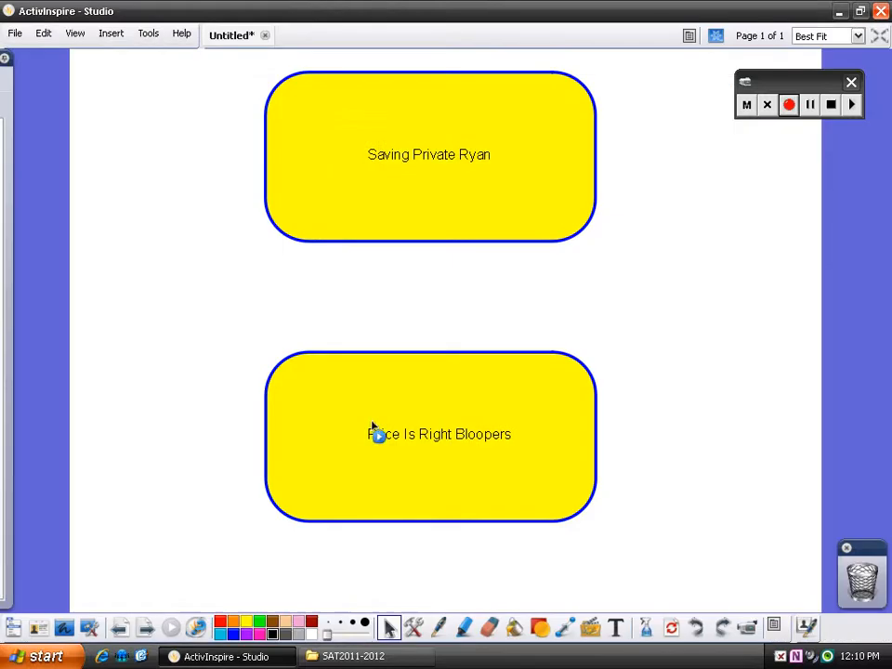
# Test the Saving Private Ryan shape's link, view the opened YouTube page maximized and dismiss the browser window.
pyautogui.click(420, 160)
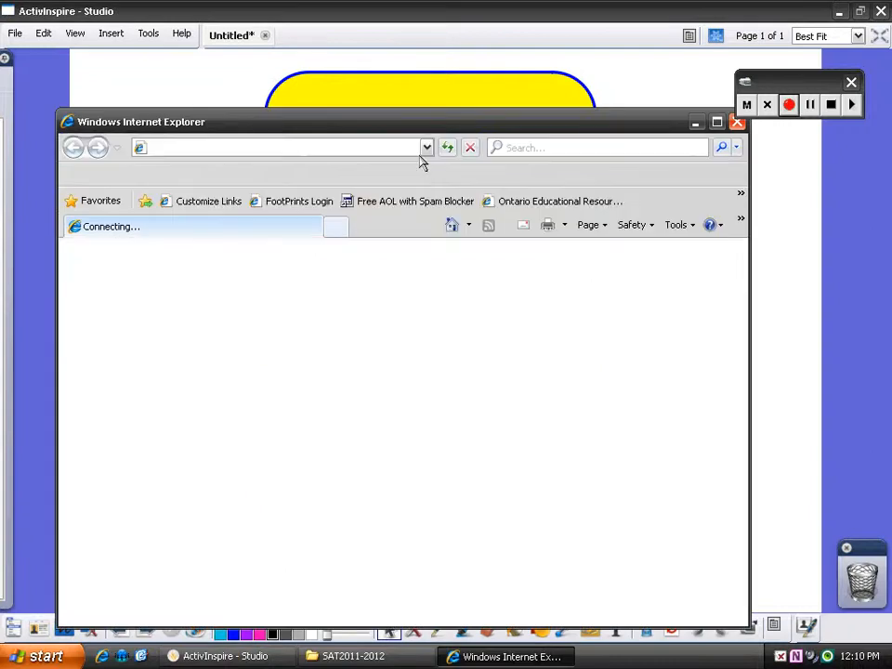
pyautogui.click(716, 123)
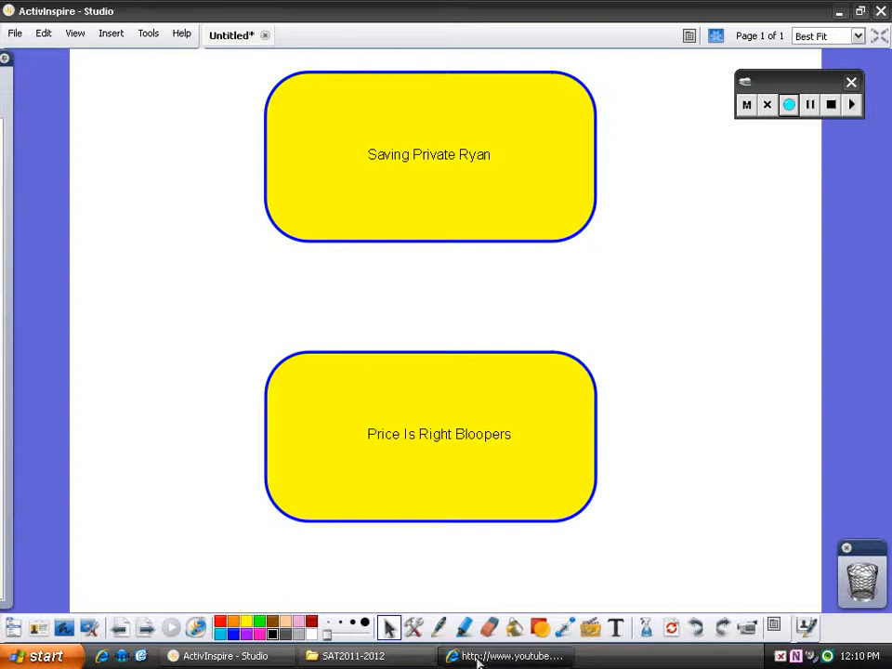
pyautogui.click(479, 657)
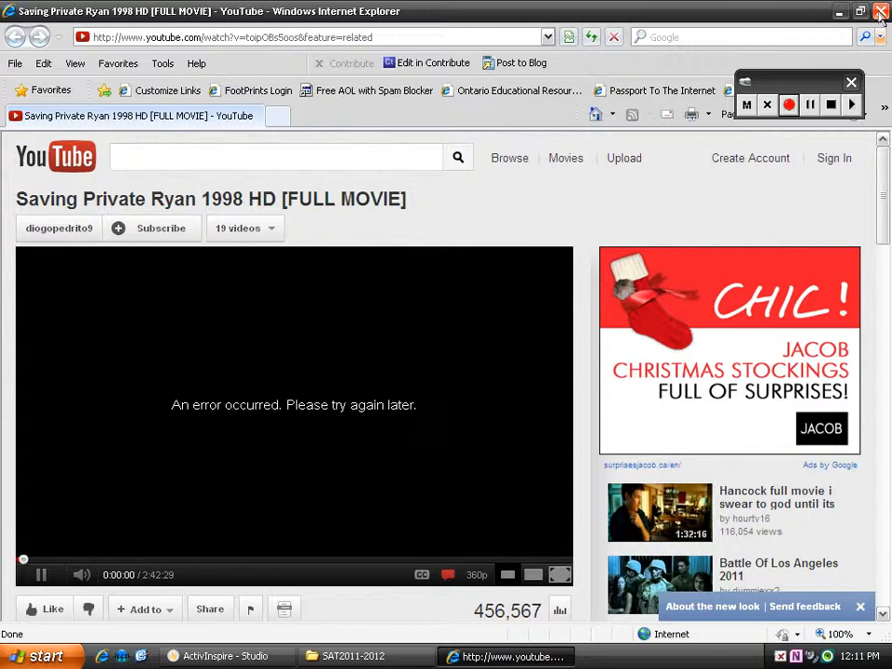
pyautogui.click(840, 11)
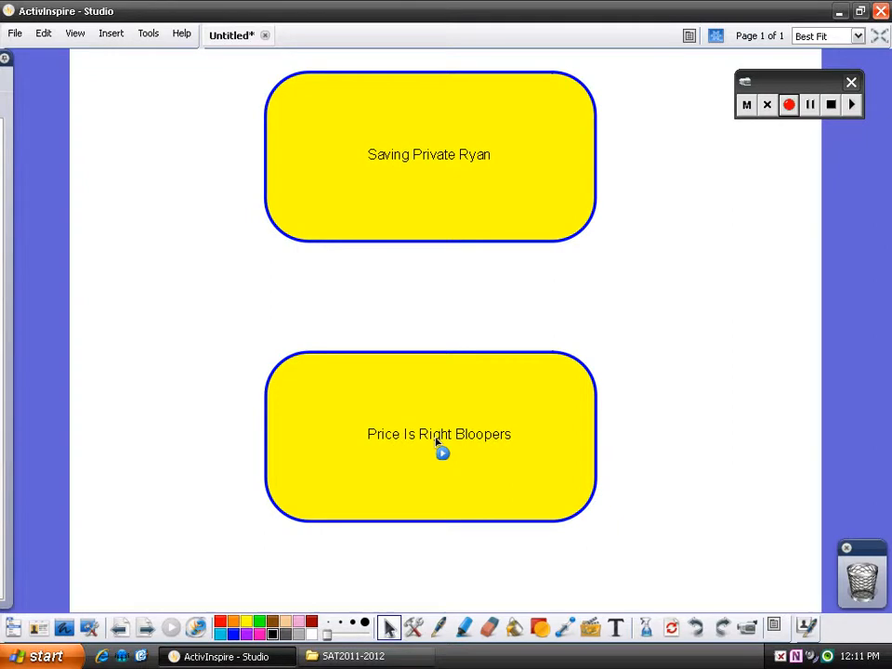
# Test the Price Is Right Bloopers link, watch the video in a maximized window with its sound turned down, and close the browser.
pyautogui.click(437, 442)
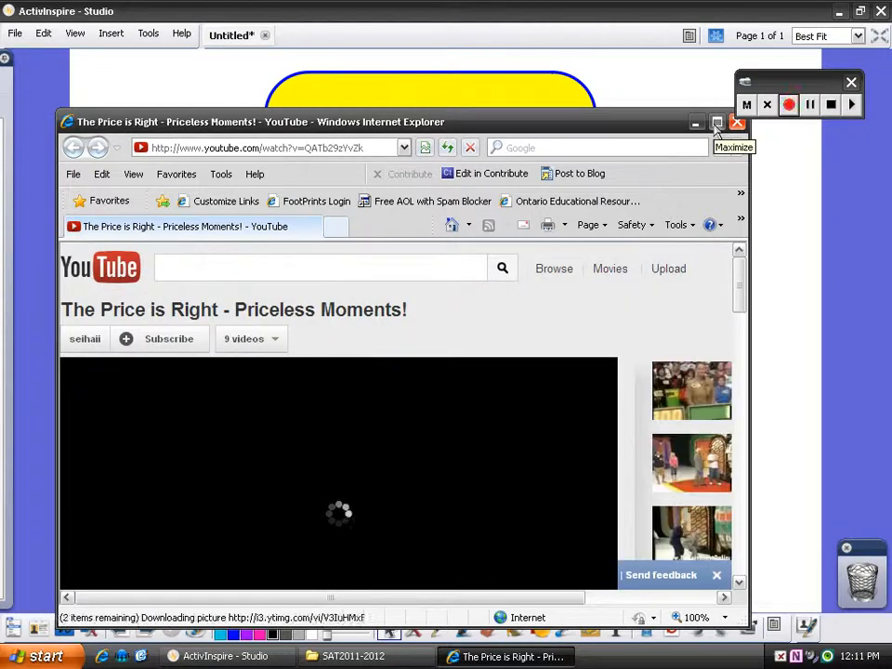
pyautogui.click(716, 124)
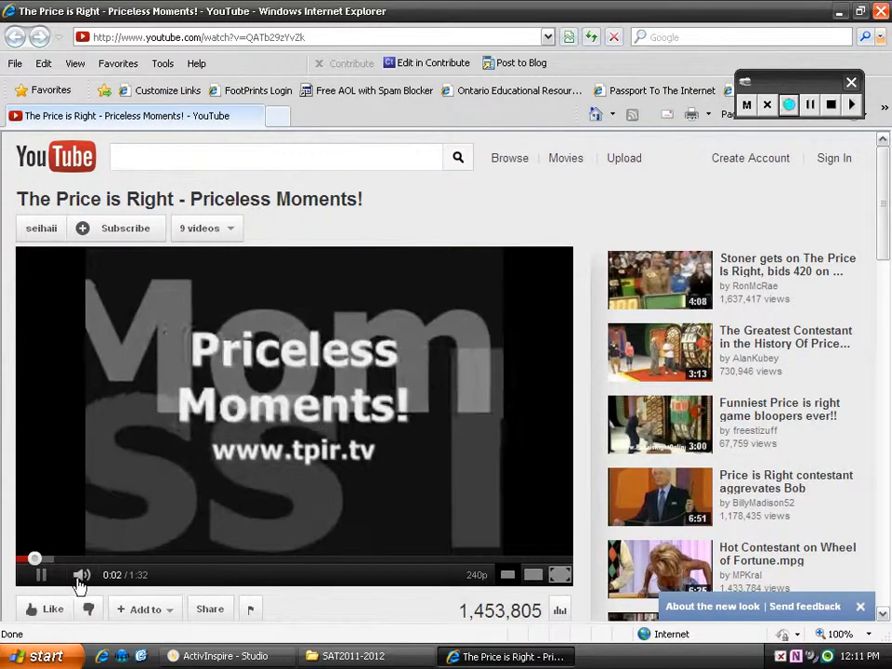
pyautogui.moveTo(83, 577)
pyautogui.moveTo(128, 576); pyautogui.dragTo(105, 578)
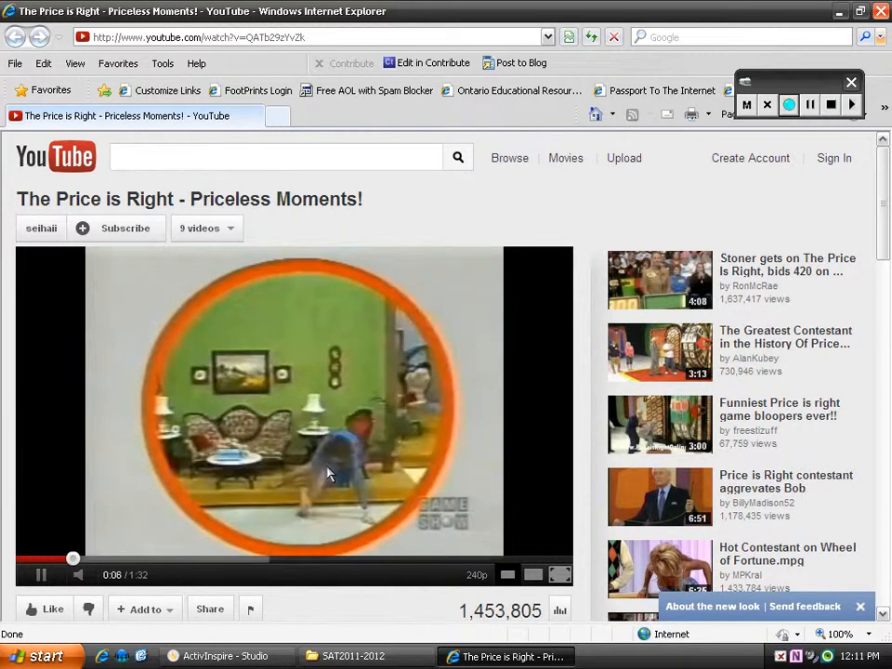
pyautogui.click(881, 12)
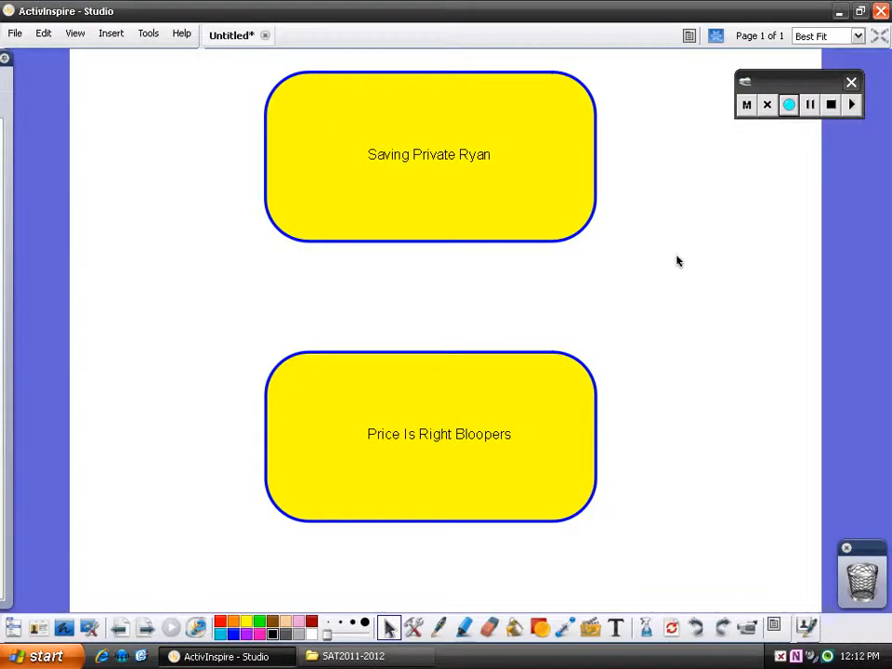
# Turn Design Mode back on, select the Price Is Right Bloopers group to view its object controls, and deselect it.
pyautogui.click(714, 39)
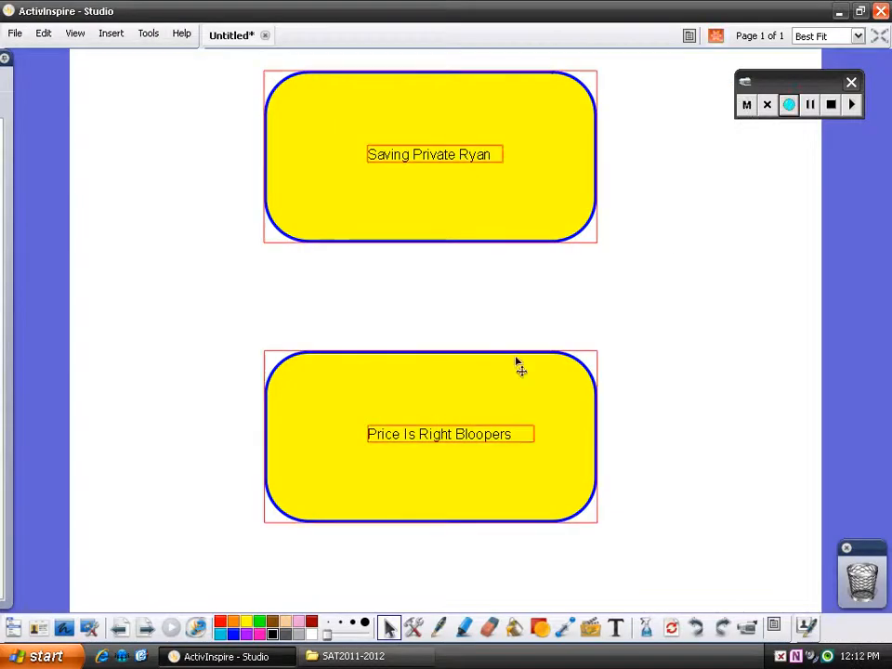
pyautogui.click(510, 372)
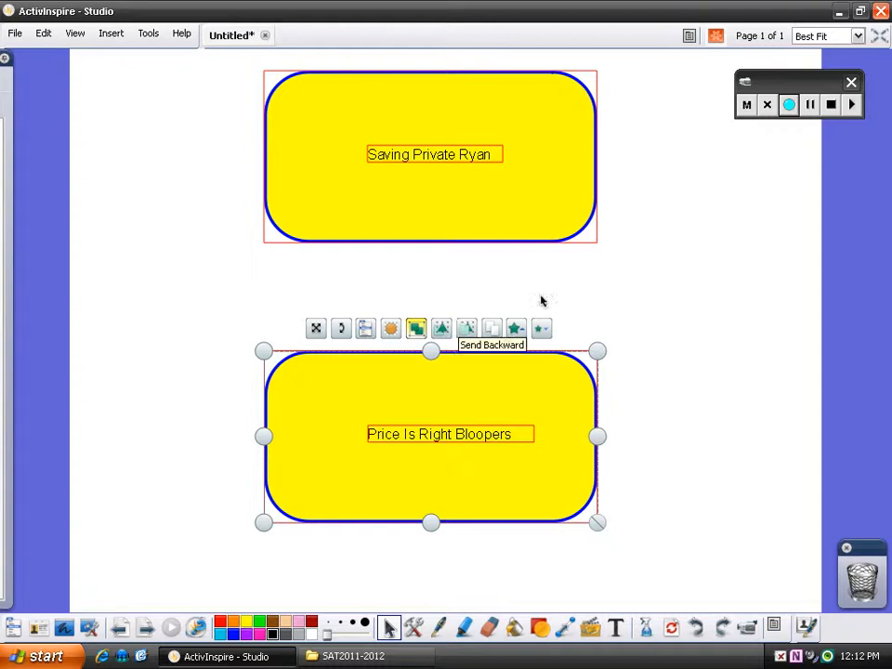
pyautogui.click(604, 289)
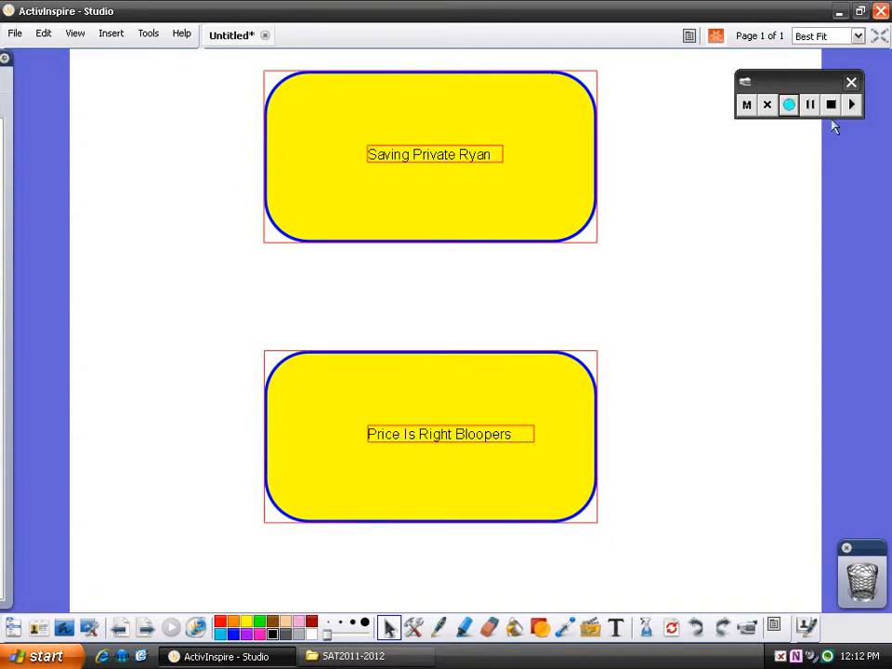